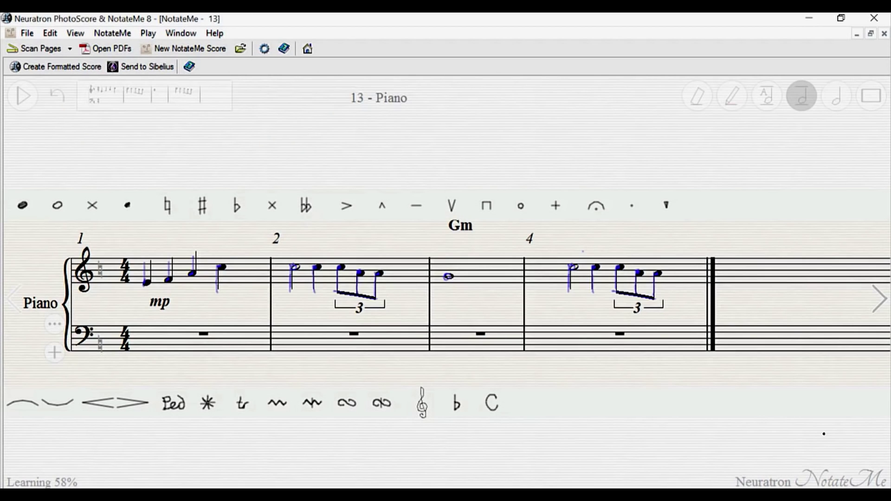
Step: Place accents over the half notes in bars 2 and 4 and add a flat beside the note in bar 3
drag(346, 206, 300, 247)
drag(346, 206, 574, 251)
mouse_move(456, 402)
mouse_down()
mouse_move(453, 267)
mouse_move(437, 268)
mouse_up()
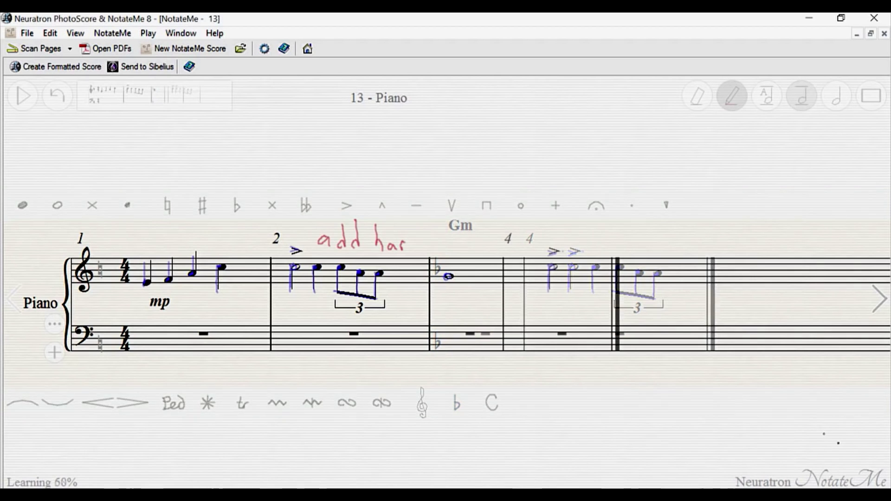
Step: Handwrite the annotation "add harmony" above bar 2 and enter the dynamic "mp" as score text
drag(408, 250, 414, 244)
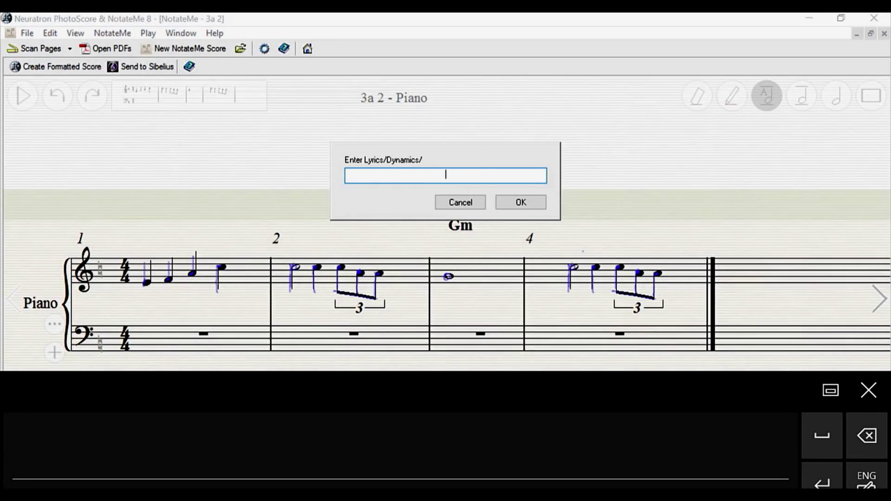
mouse_move(278, 463)
mouse_down()
mouse_move(303, 445)
mouse_move(335, 484)
mouse_move(344, 458)
mouse_up()
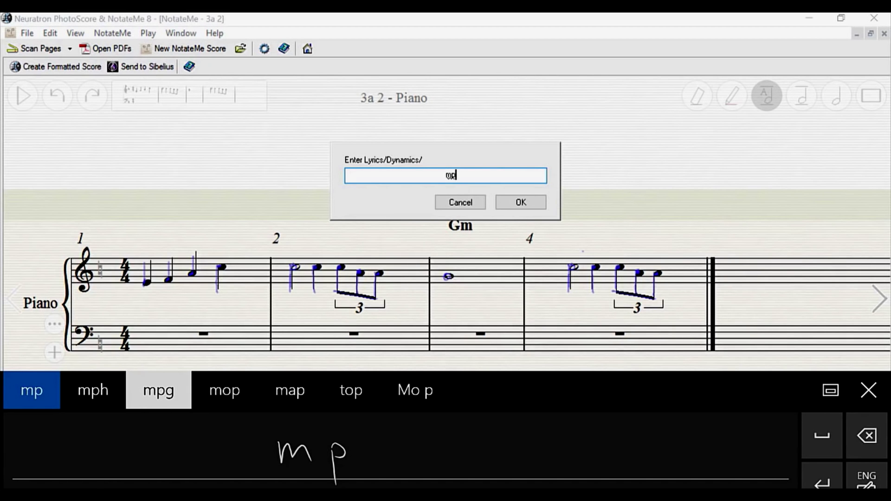
click(821, 480)
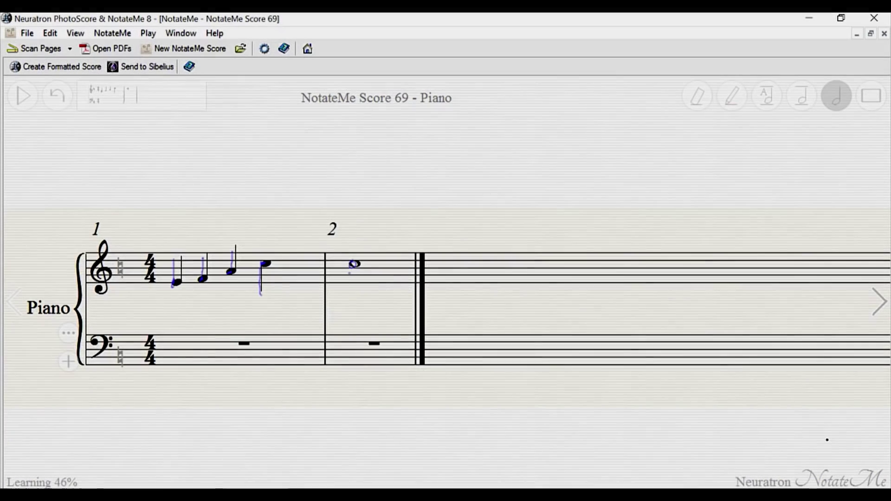
Step: Handwrite bar 2 of the piano's treble staff with a half note, a quarter note and a beamed eighth-note triplet
drag(349, 262, 349, 293)
drag(381, 263, 377, 295)
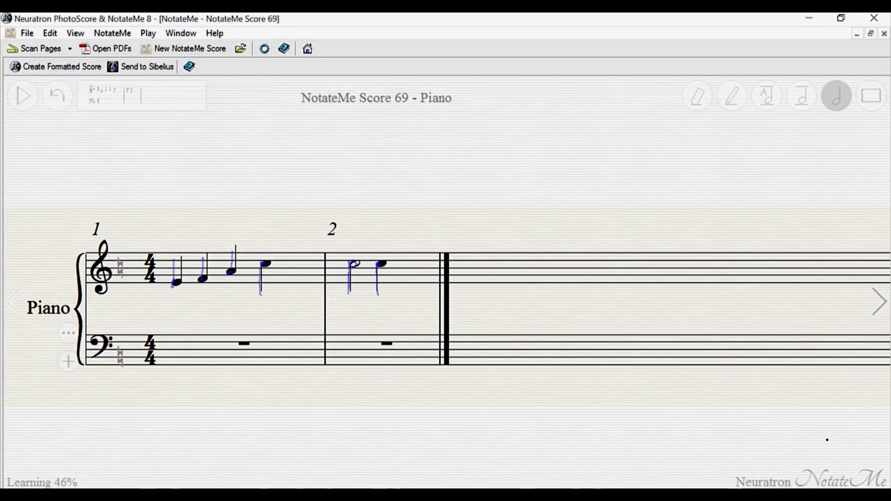
click(432, 271)
mouse_move(408, 264)
mouse_down()
mouse_move(405, 294)
mouse_move(451, 300)
mouse_up()
click(454, 271)
drag(402, 294, 451, 301)
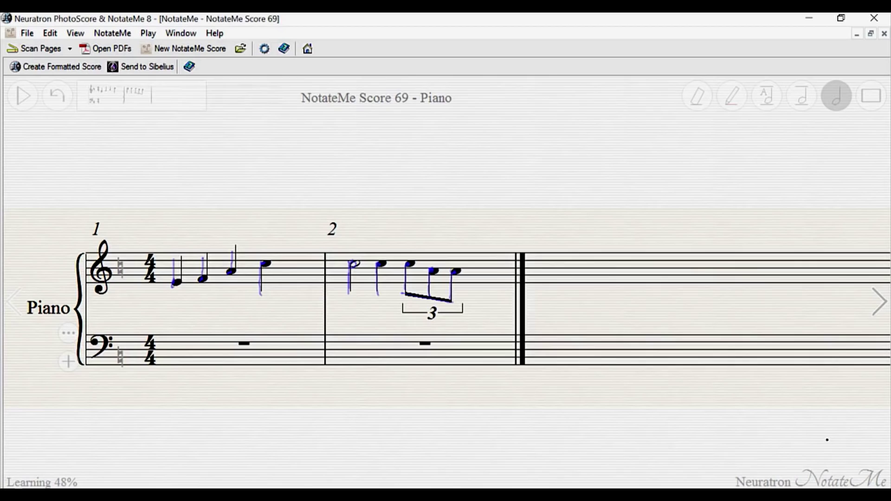
Step: Continue handwriting note heads and stems on the piano's treble staff after bar 2
drag(536, 262, 539, 264)
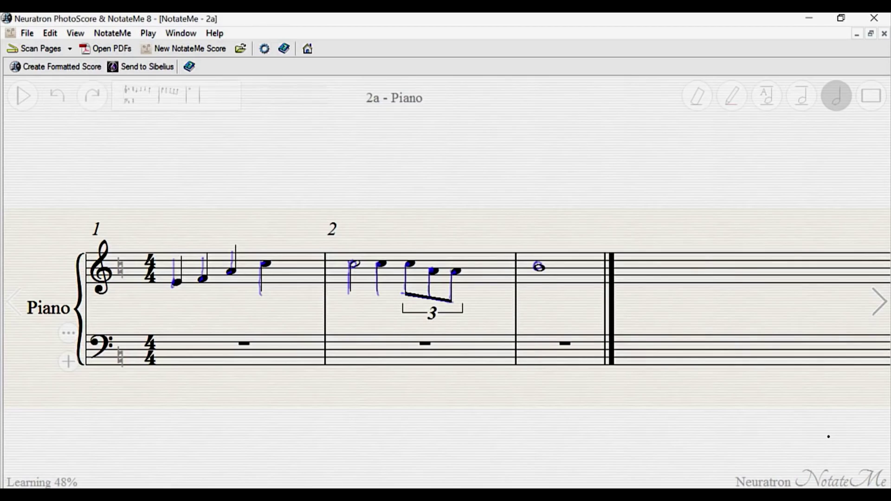
drag(632, 272, 633, 274)
mouse_move(639, 246)
mouse_down()
mouse_move(639, 276)
mouse_move(670, 271)
mouse_up()
mouse_move(676, 246)
mouse_down()
mouse_move(673, 273)
mouse_move(634, 288)
mouse_up()
drag(629, 288, 628, 313)
drag(672, 284, 668, 313)
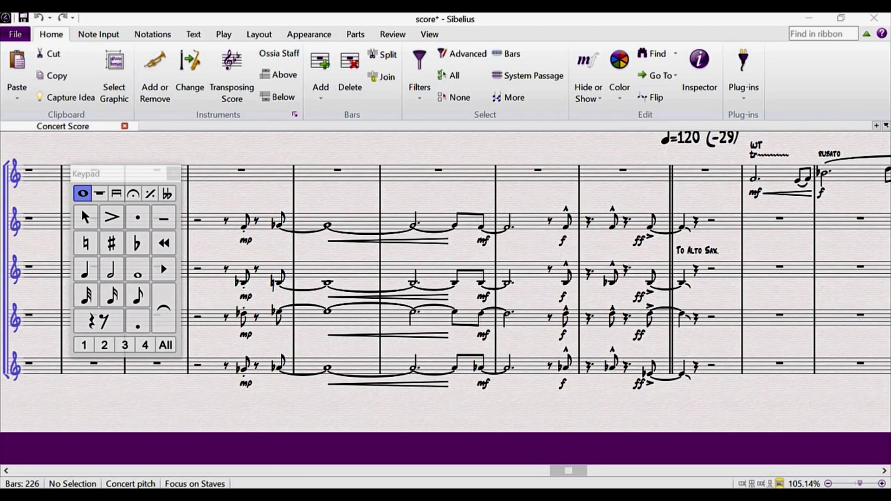
Step: Switch to the concert score in Sibelius and move the floating Keypad lower over the opening bars
drag(132, 173, 103, 216)
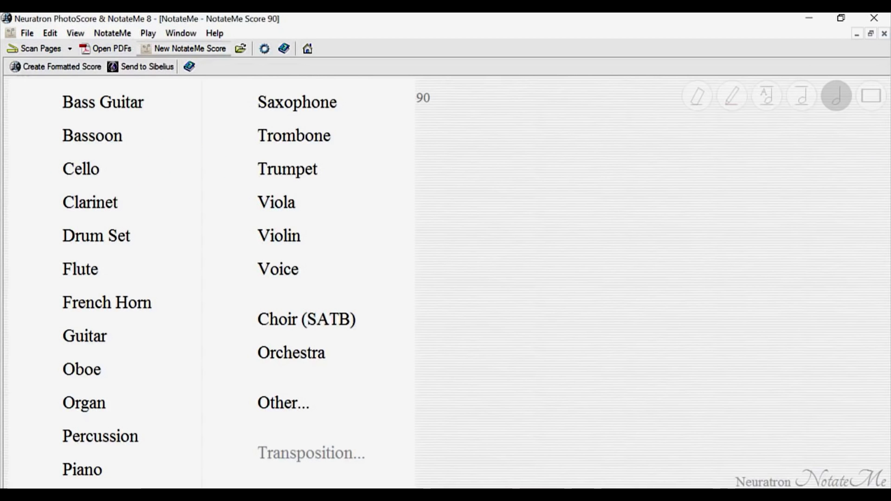
Step: Choose Flute for the new NotateMe score and handwrite a quarter rest followed by quarter notes E-flat, F and G-flat in bar 1
click(79, 269)
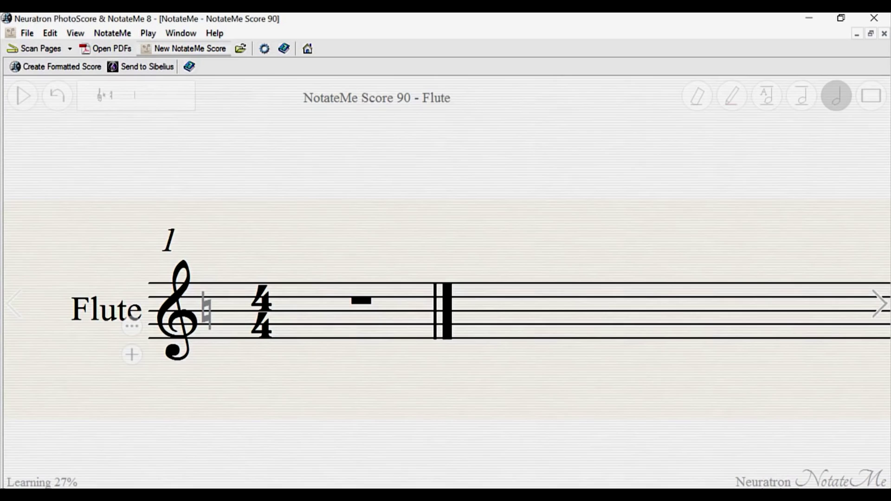
mouse_move(294, 239)
mouse_down()
mouse_move(312, 235)
mouse_move(312, 256)
mouse_up()
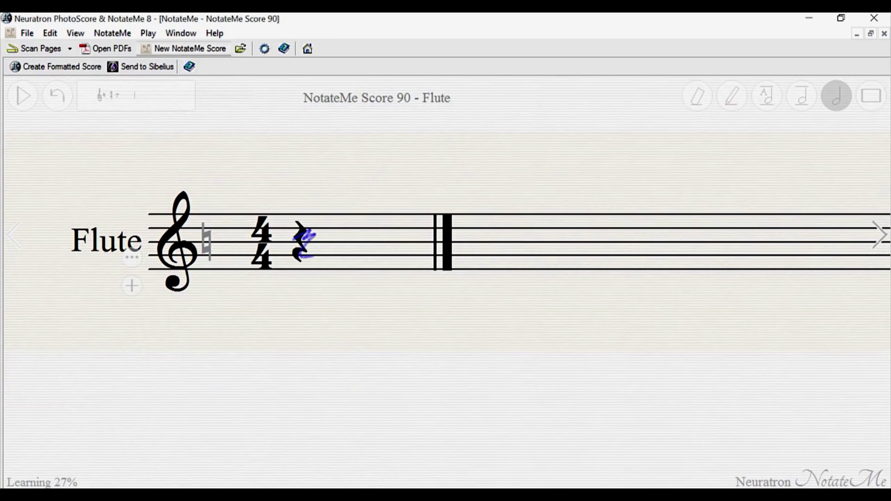
mouse_move(342, 225)
mouse_down()
mouse_move(351, 216)
mouse_move(338, 262)
mouse_up()
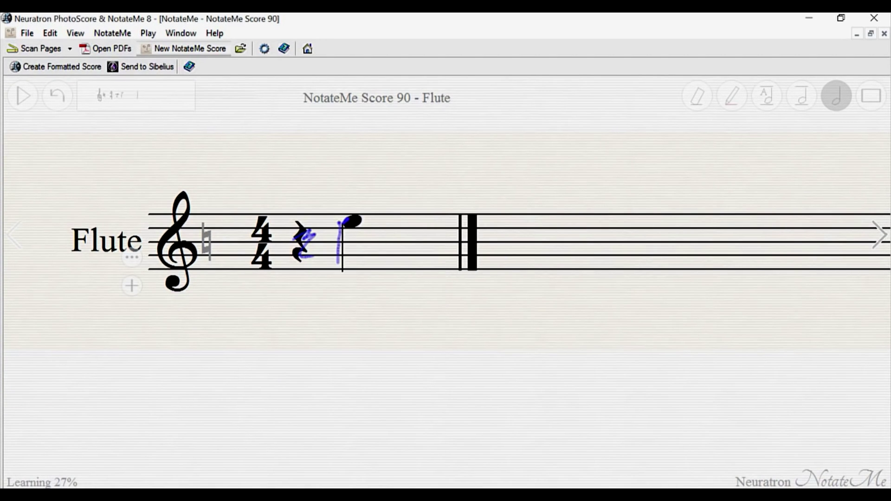
drag(324, 208, 330, 223)
mouse_move(390, 216)
mouse_down()
mouse_move(401, 209)
mouse_move(387, 260)
mouse_up()
drag(437, 209, 433, 262)
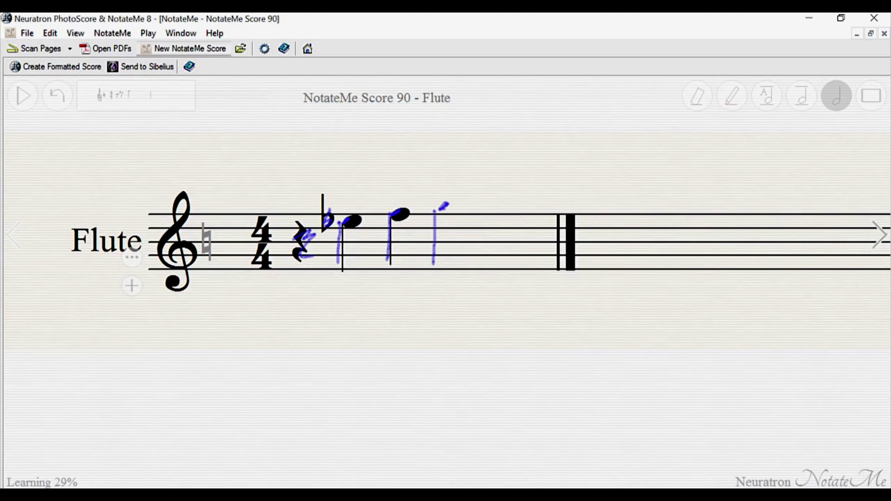
drag(425, 194, 427, 210)
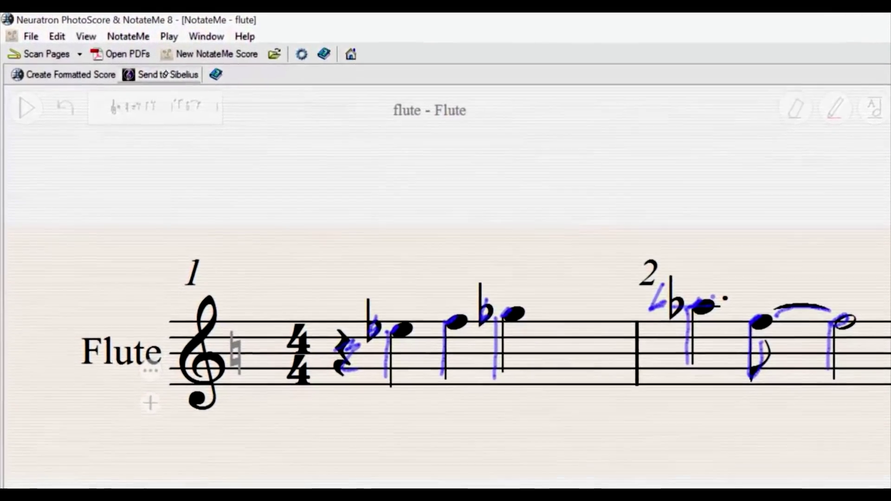
Step: Send the handwritten flute score to Sibelius and copy both bars of the transferred flute part
click(202, 86)
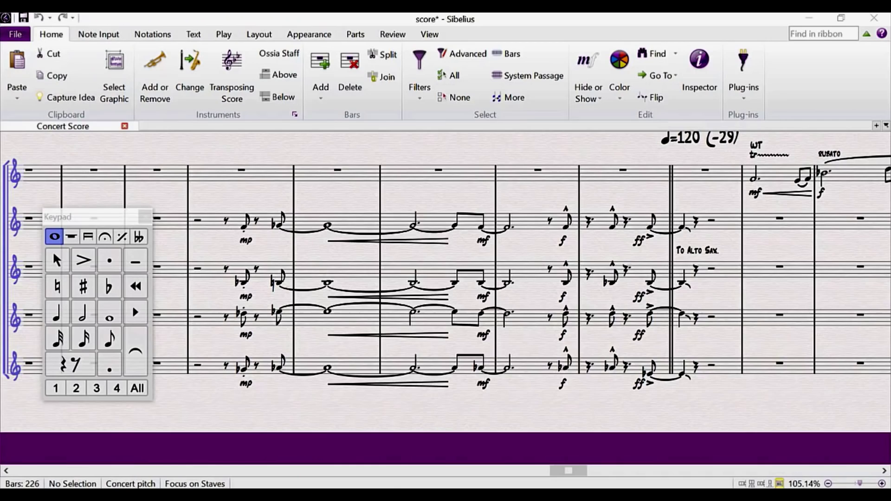
click(428, 349)
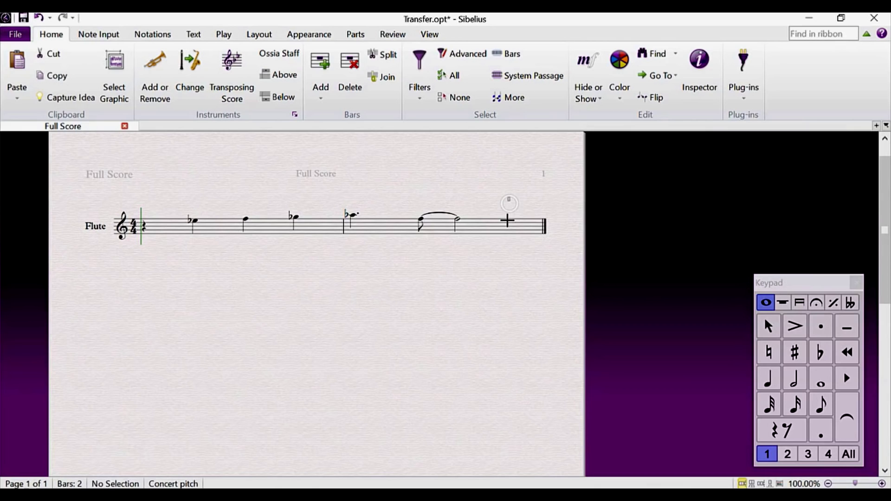
drag(508, 197, 158, 250)
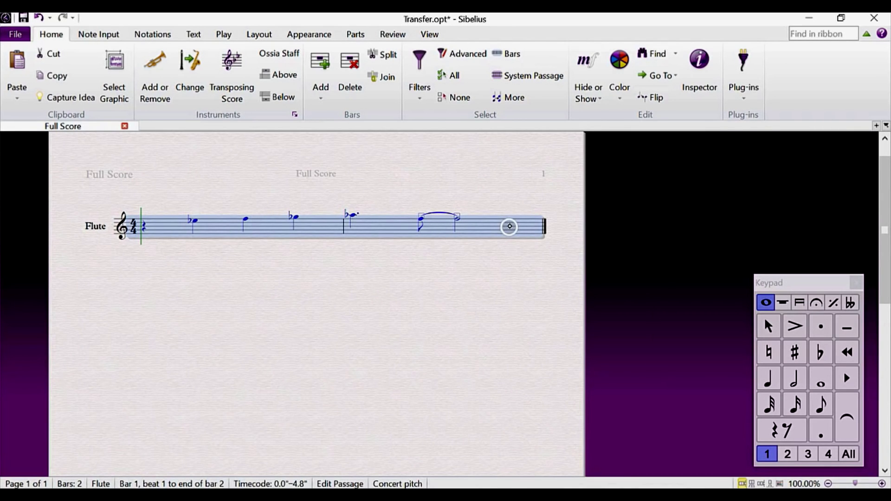
right_click(509, 227)
click(543, 248)
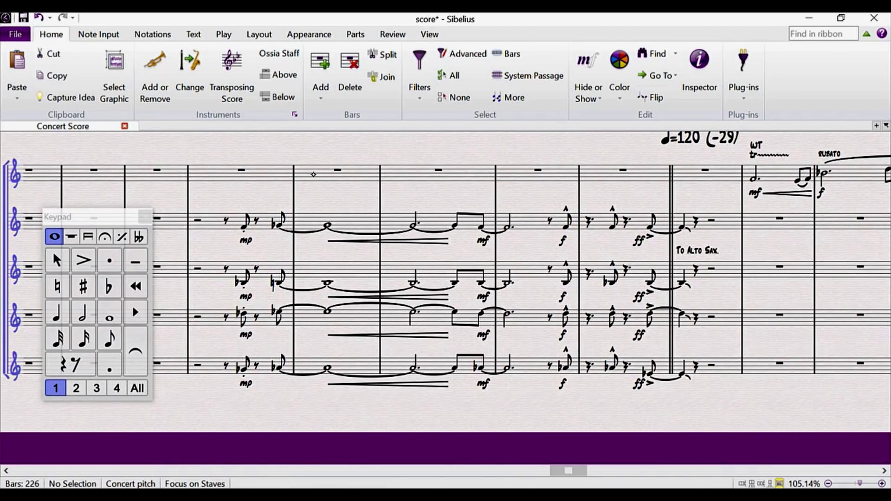
Step: Paste the copied flute passage into the Flute staff of the concert score at bar 148 and clear the selection
right_click(312, 175)
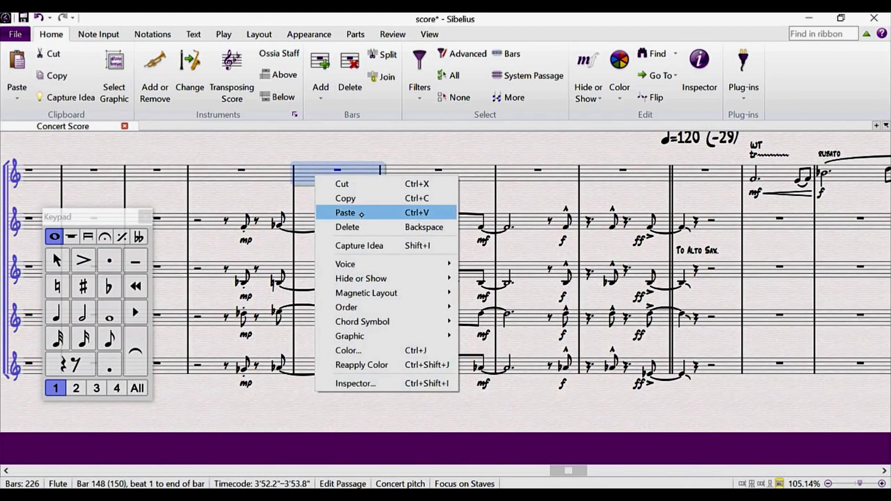
click(346, 211)
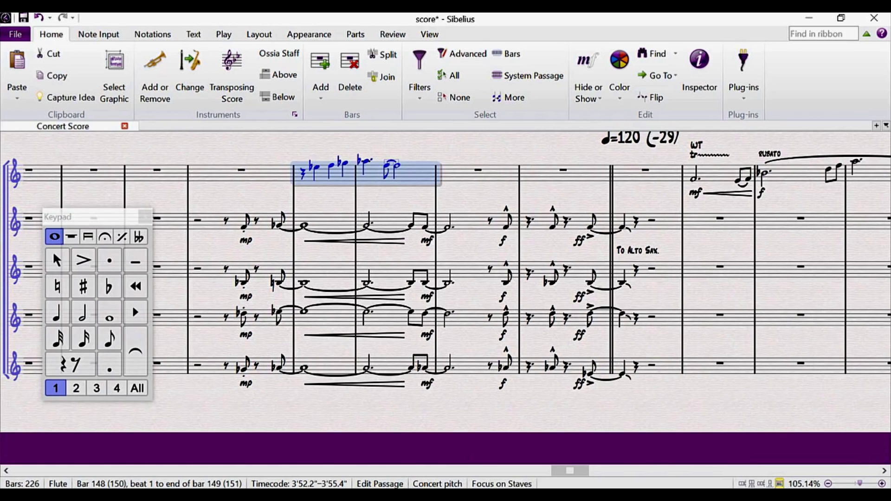
key(Escape)
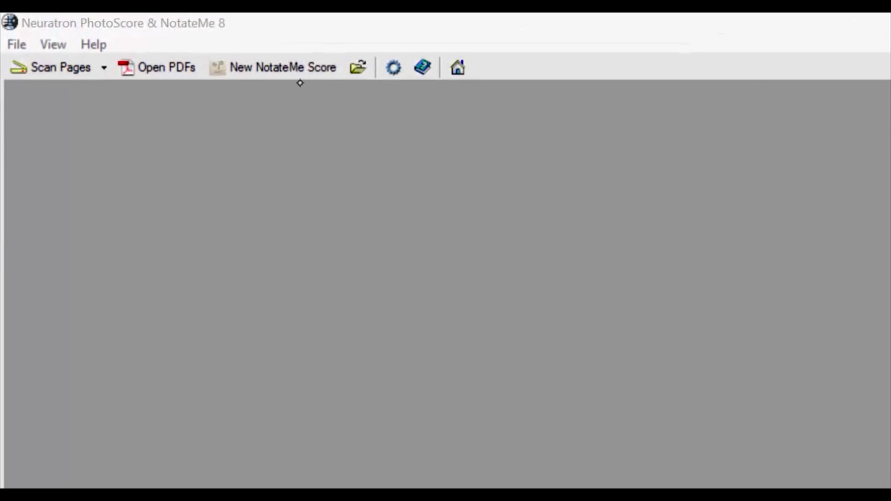
Step: Create a new NotateMe score for Piano and add Oboe and Cello staves below it
click(307, 67)
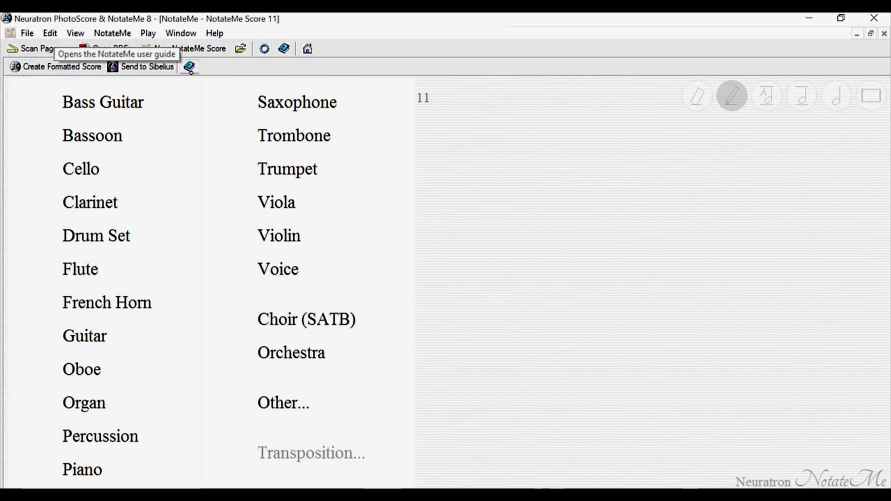
click(82, 469)
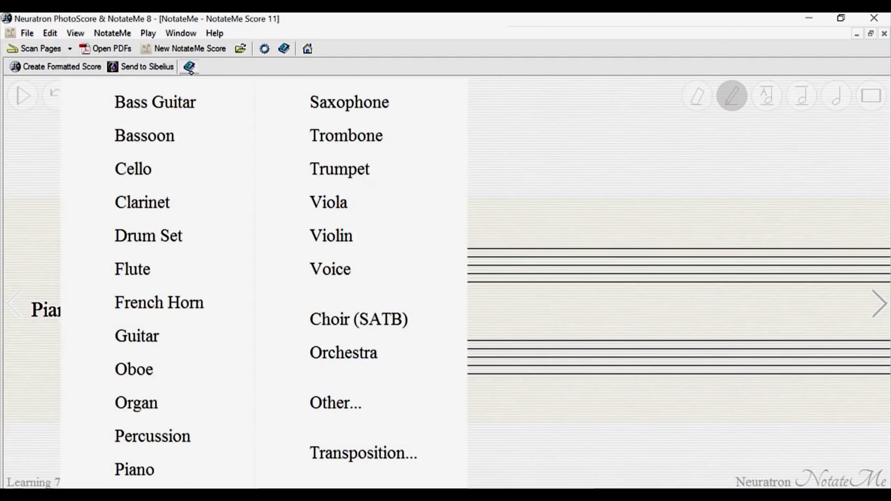
click(134, 369)
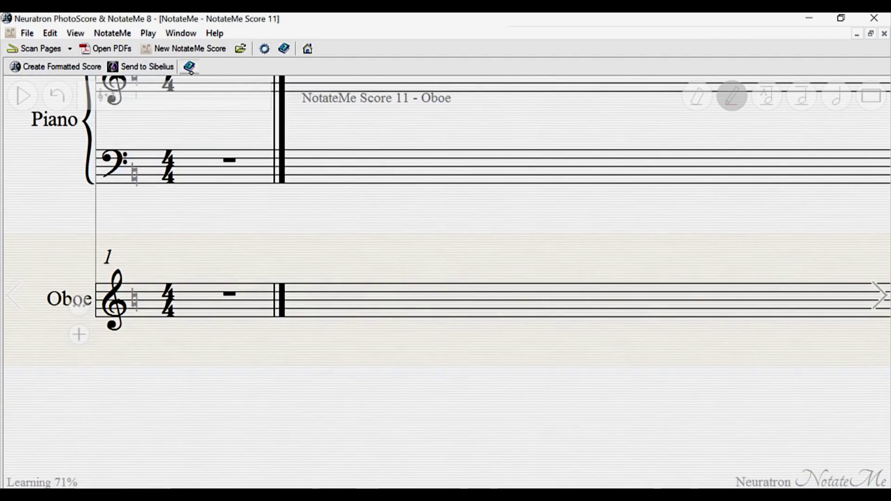
click(79, 334)
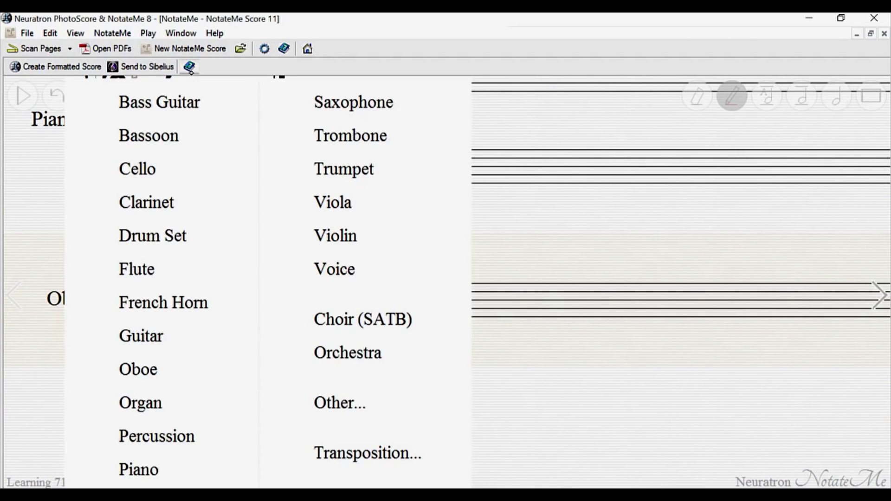
click(137, 168)
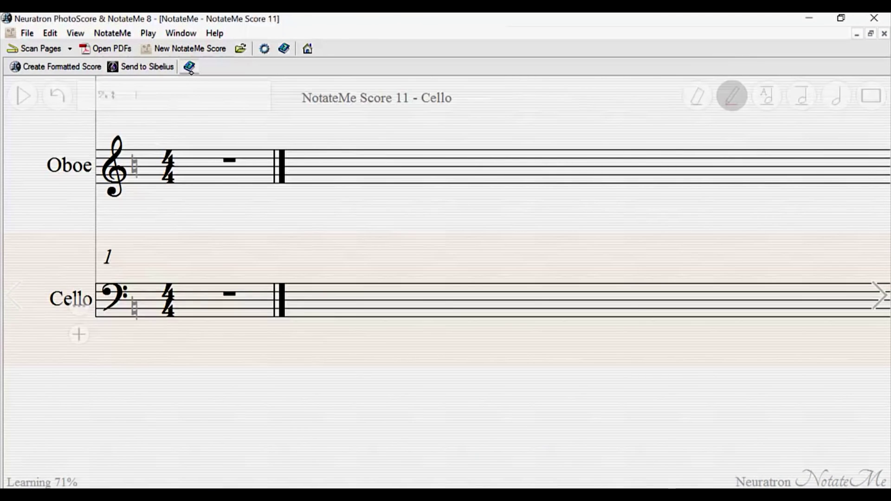
Step: Delete the Cello staff from the score and return to the Piano staff
click(446, 247)
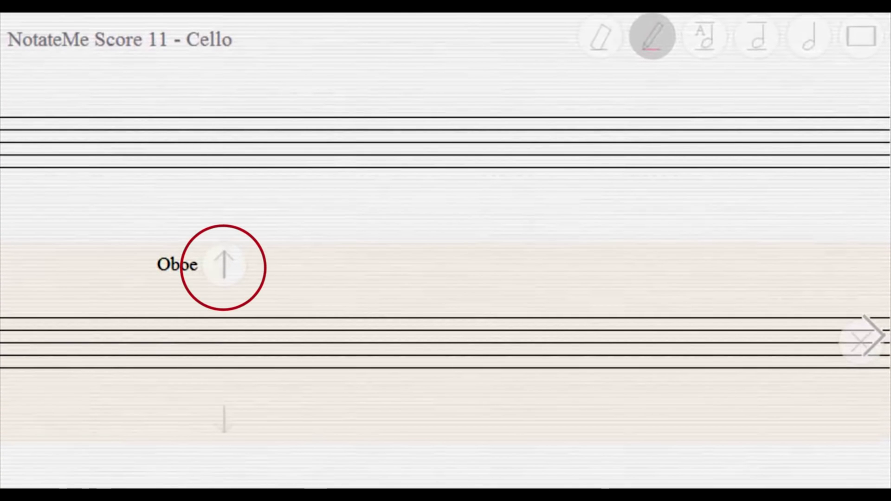
click(858, 341)
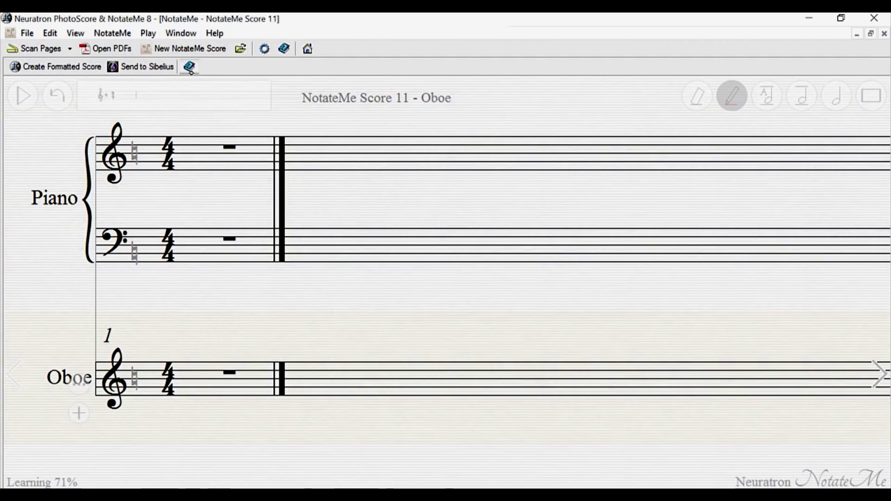
key(Up)
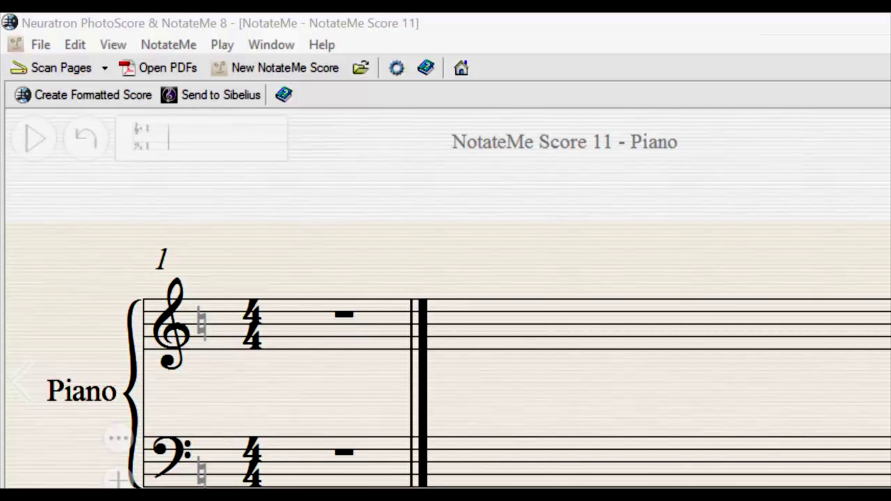
Step: Examine the empty Piano staves at different positions and zoom levels
scroll(445, 355, right, 3)
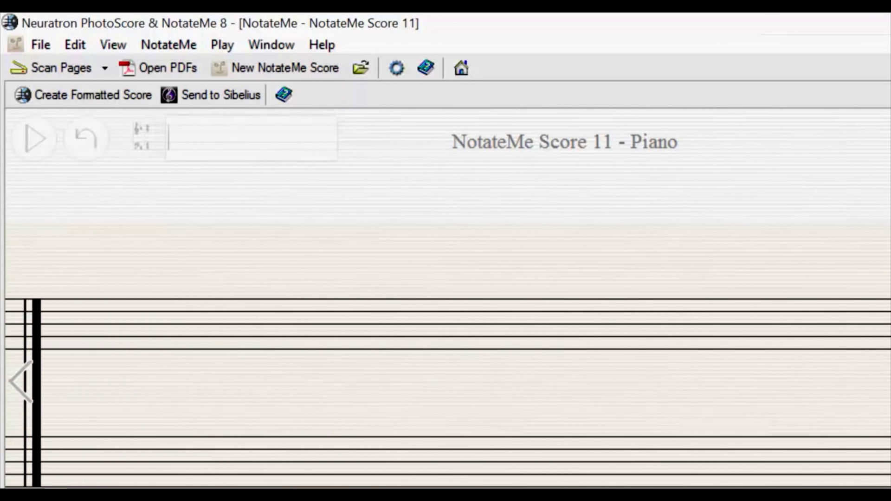
scroll(445, 389, left, 5)
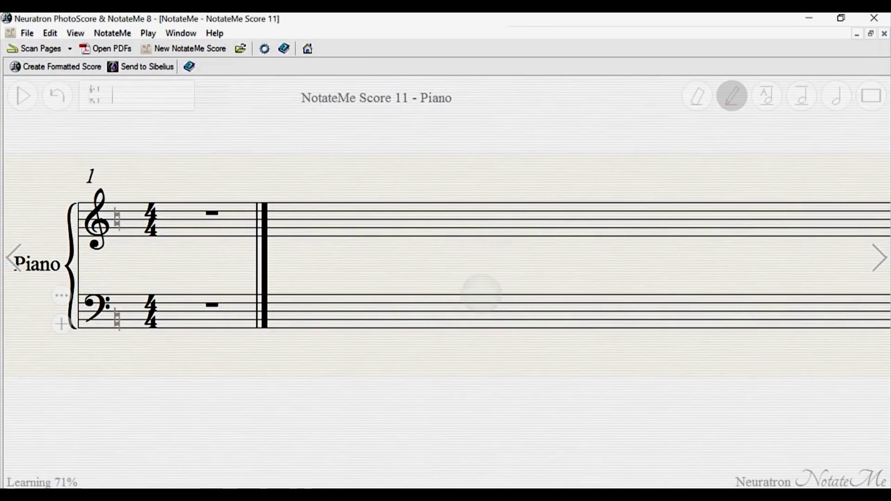
scroll(276, 339, up, 5)
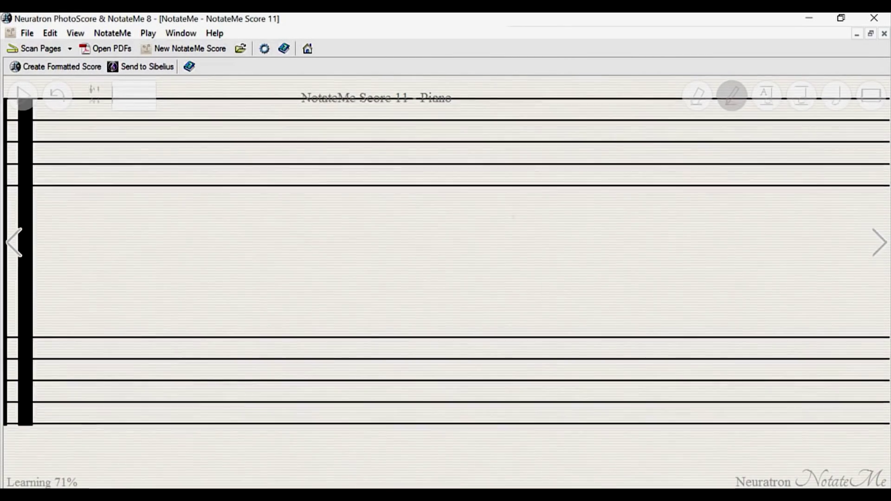
scroll(510, 293, down, 5)
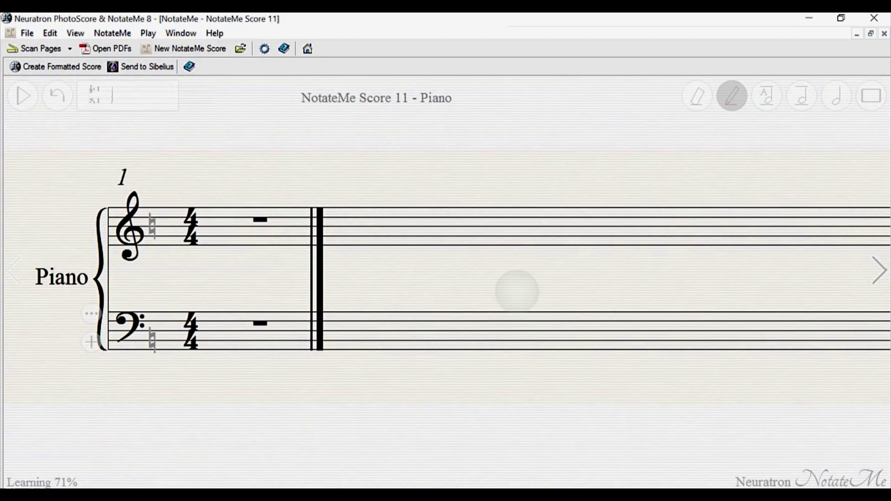
drag(560, 289, 369, 283)
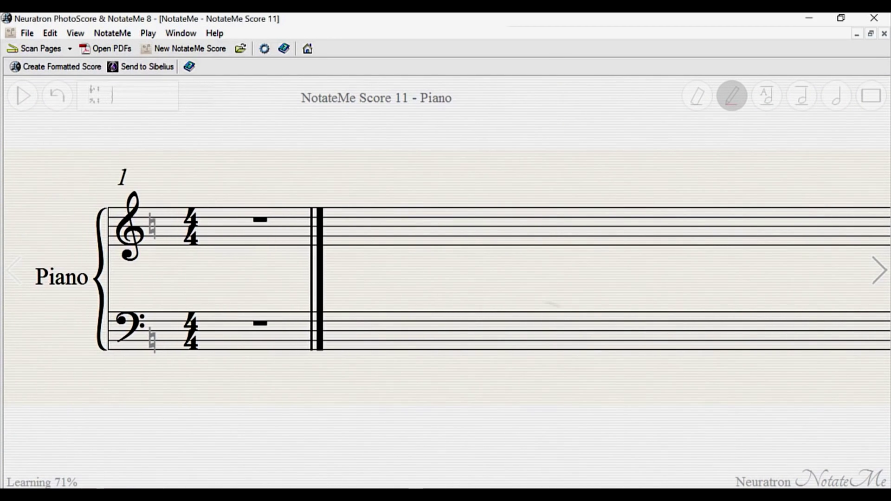
mouse_move(567, 303)
mouse_down()
mouse_move(567, 192)
mouse_move(566, 319)
mouse_up()
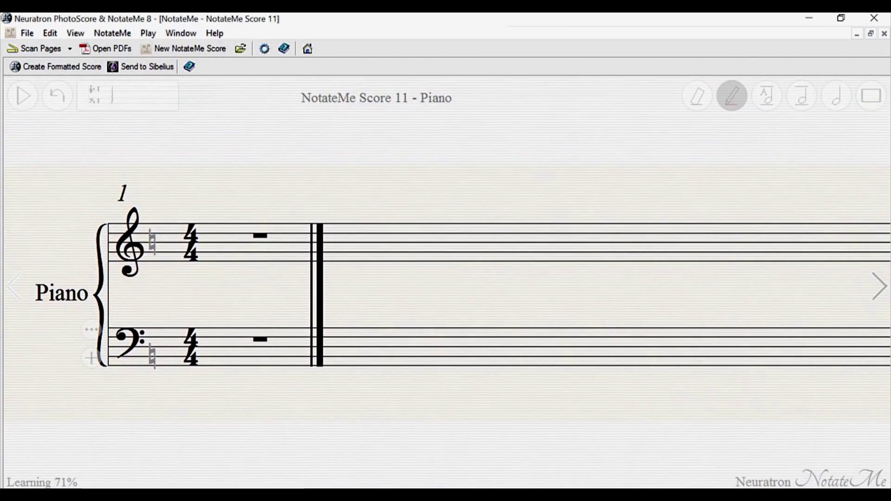
click(871, 293)
click(870, 293)
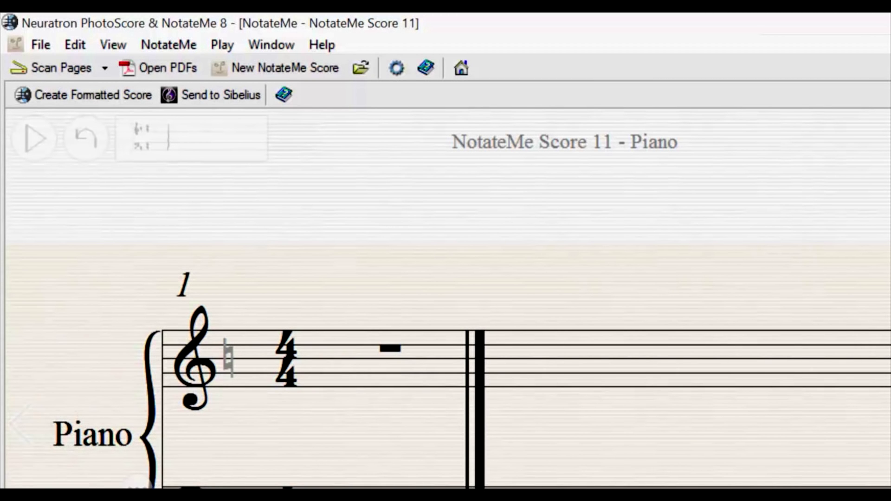
Step: Switch the handwriting area to Bottom and return it to Overlaid
click(181, 45)
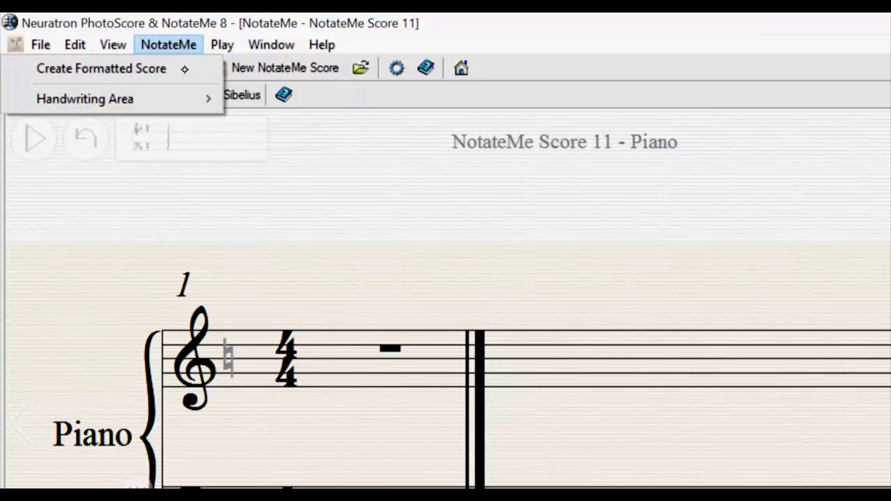
mouse_move(191, 97)
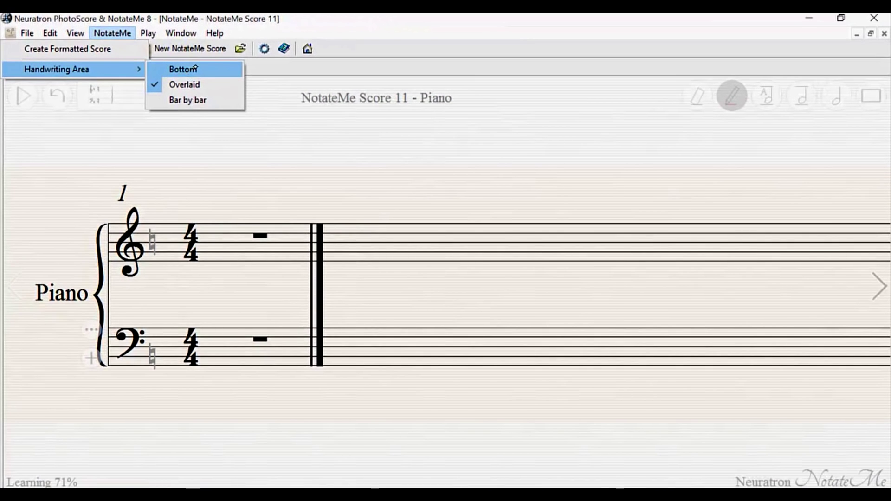
click(226, 69)
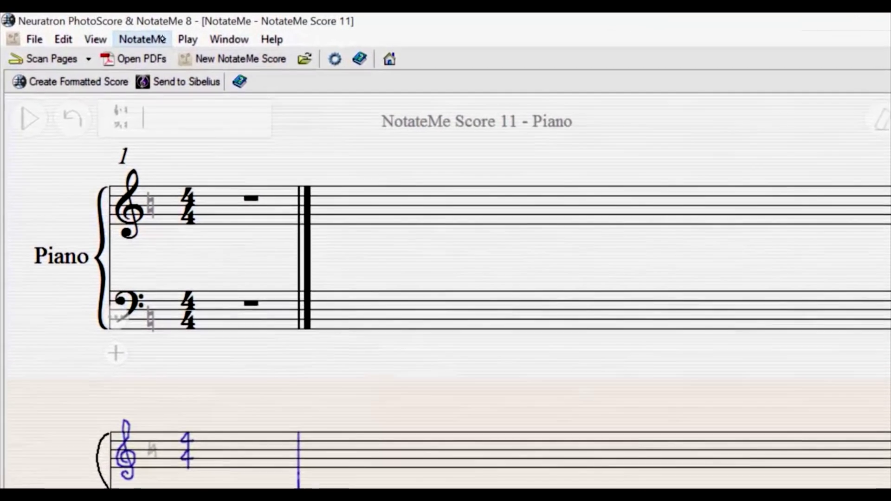
click(112, 33)
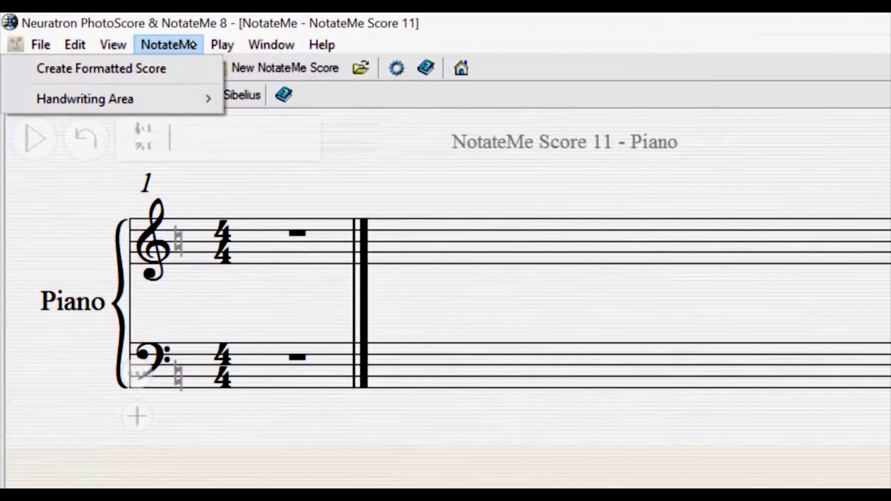
mouse_move(205, 96)
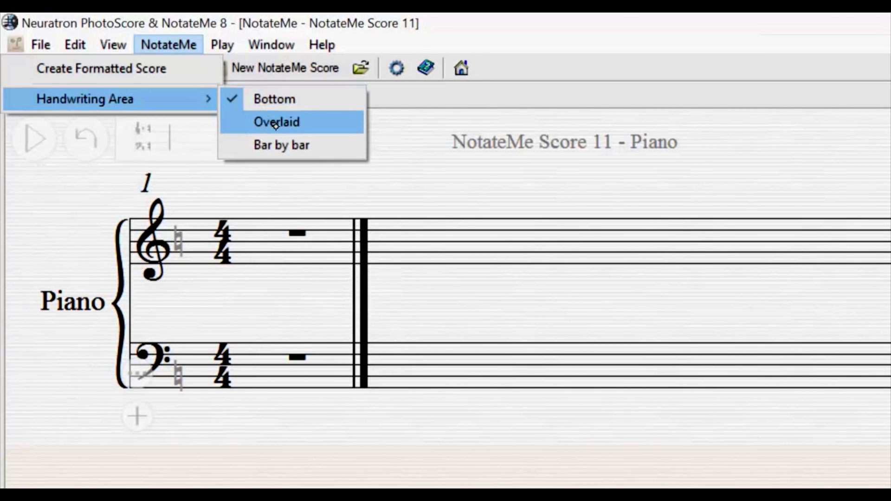
key(Return)
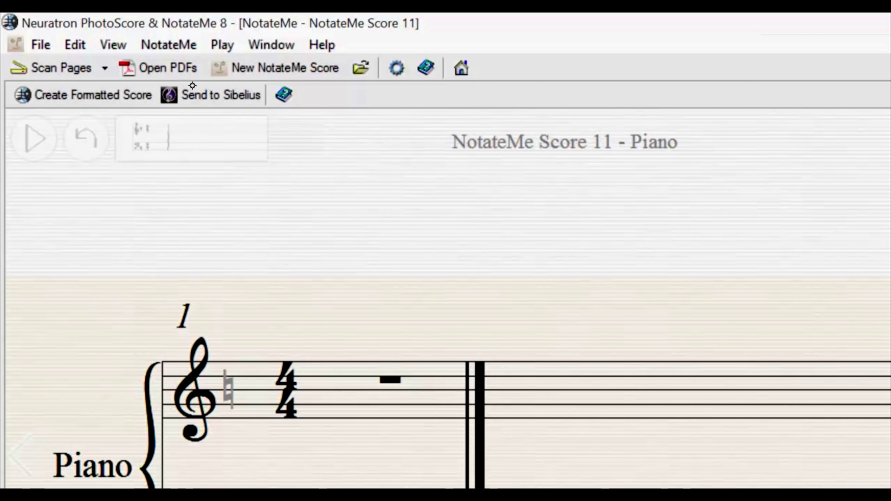
Step: Switch the handwriting area to Bar by bar and return it to Overlaid
click(194, 45)
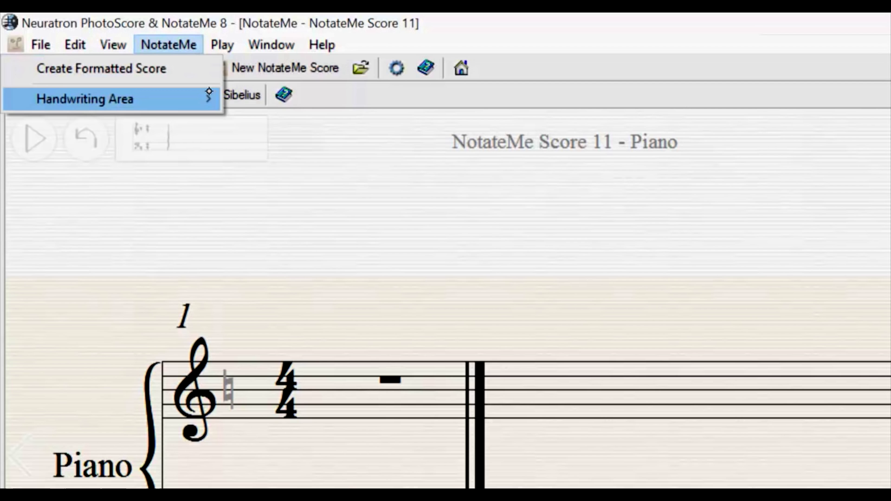
click(273, 145)
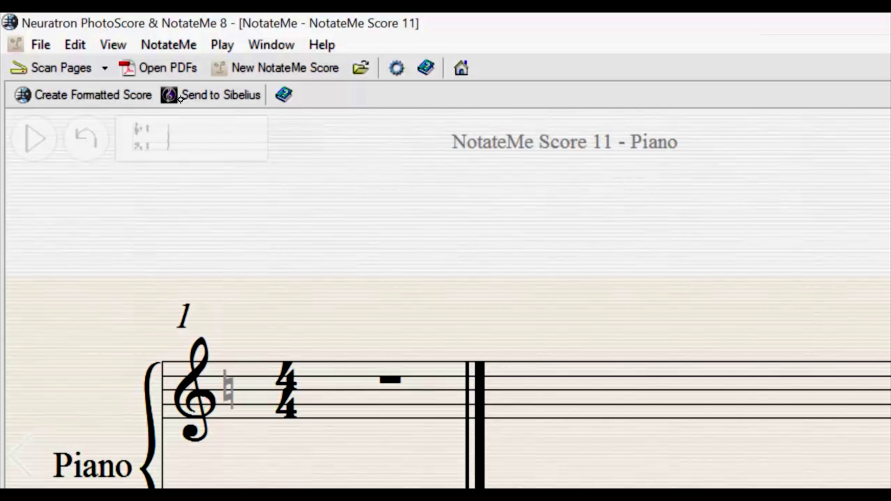
click(192, 39)
mouse_move(217, 102)
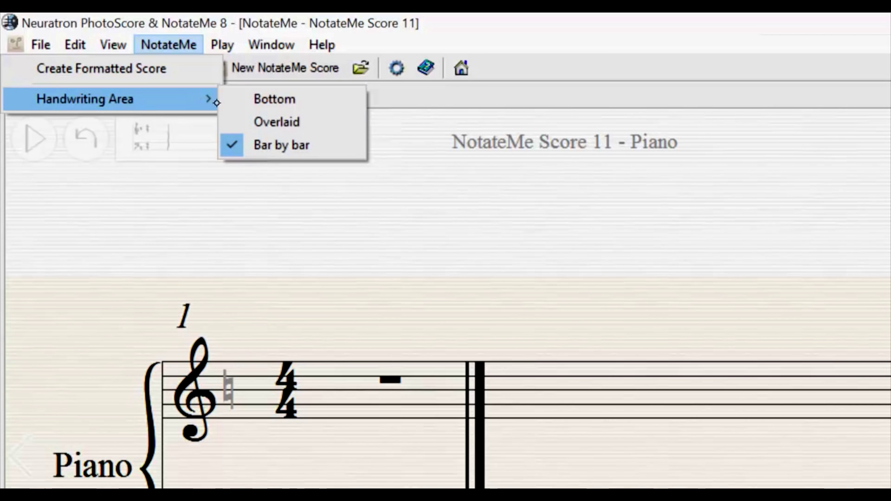
click(291, 125)
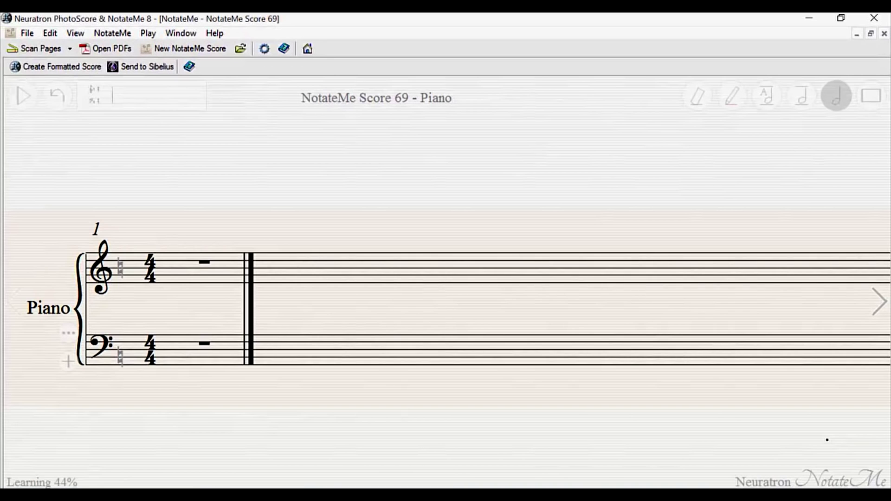
Step: Handwrite quarter notes E, F, A and C in bar 1 of the Piano treble staff
drag(174, 256, 172, 286)
drag(202, 257, 200, 281)
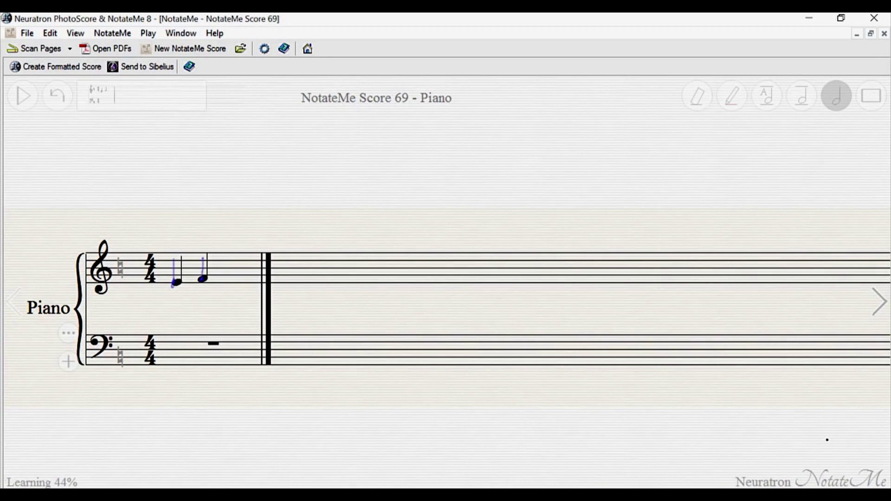
drag(231, 251, 232, 273)
drag(231, 271, 261, 294)
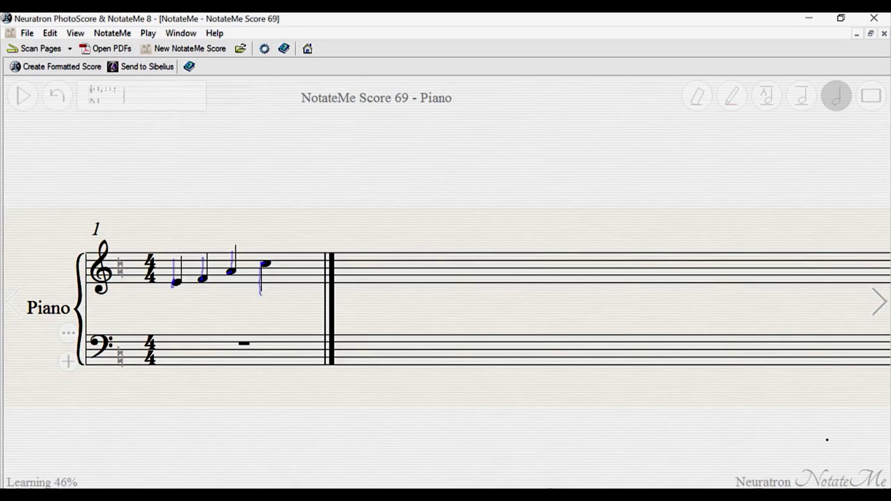
Step: Handwrite a half note C followed by filled notes C, C and A in bar 2 of the treble staff
drag(353, 261, 349, 294)
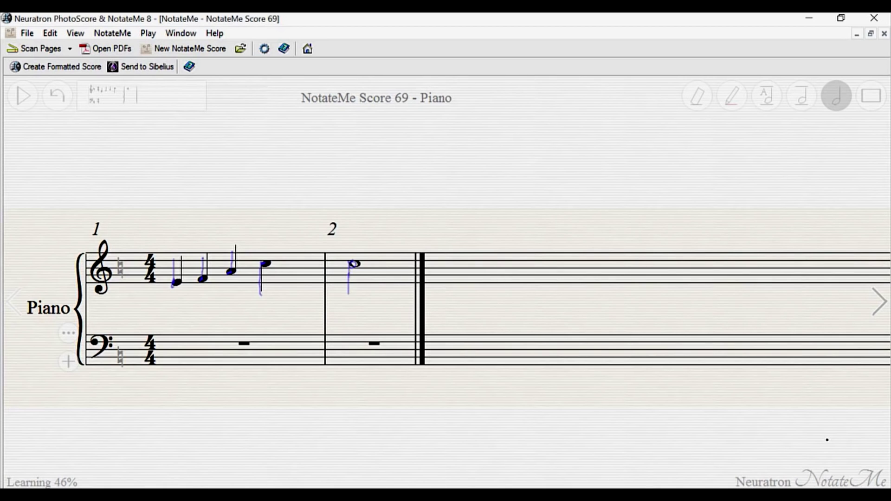
drag(377, 263, 377, 294)
mouse_move(379, 262)
mouse_down()
mouse_move(412, 264)
mouse_move(405, 291)
mouse_move(428, 296)
mouse_up()
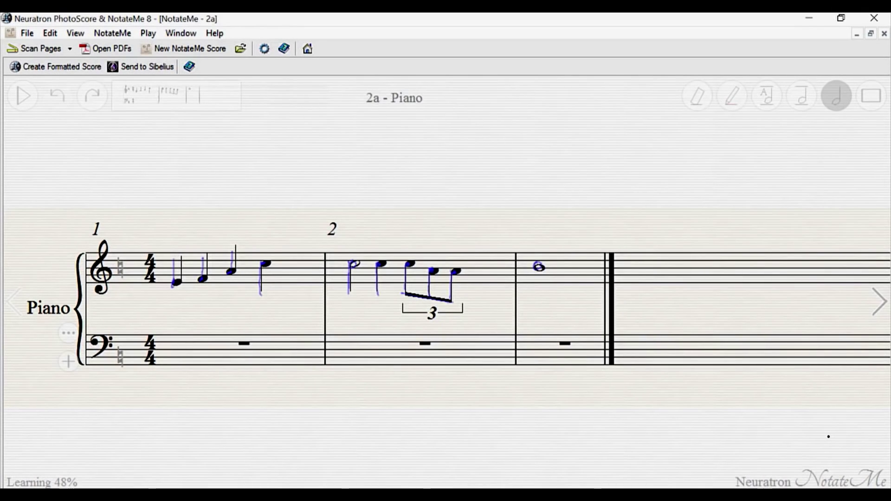
Step: Handwrite half notes G and A in bar 4 of the treble staff, with two lower-voice half notes beneath them
drag(629, 272, 672, 269)
drag(676, 246, 674, 270)
mouse_move(627, 289)
mouse_down()
mouse_move(637, 286)
mouse_move(628, 313)
mouse_up()
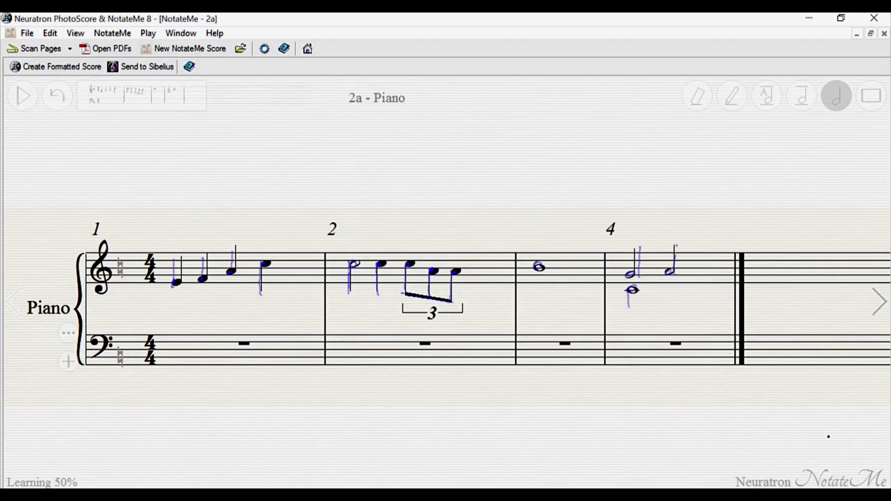
mouse_move(667, 290)
mouse_down()
mouse_move(678, 285)
mouse_move(667, 313)
mouse_up()
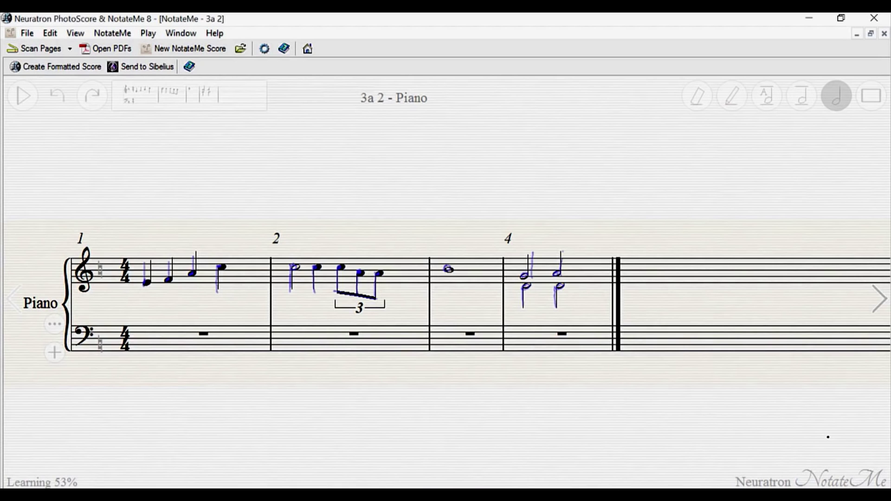
Step: Lower the whole note in bar 3 to G and replace the half notes in bar 4 with a copy of bar 2's passage
mouse_move(453, 255)
mouse_down()
mouse_move(455, 292)
mouse_move(451, 256)
mouse_move(453, 282)
mouse_up()
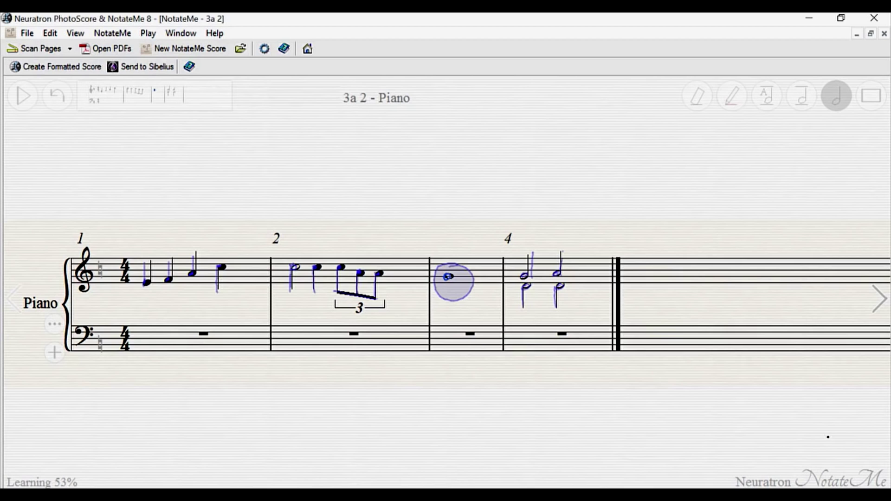
mouse_move(572, 242)
mouse_down()
mouse_move(505, 264)
mouse_move(564, 252)
mouse_up()
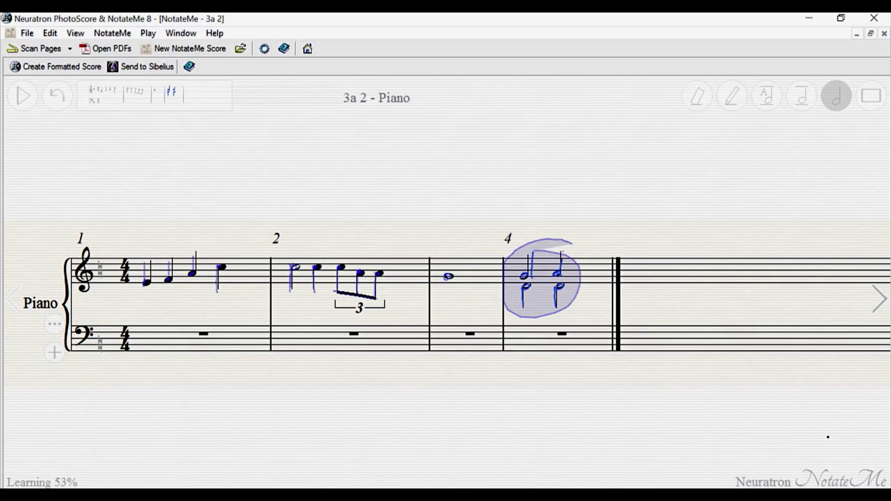
key(Delete)
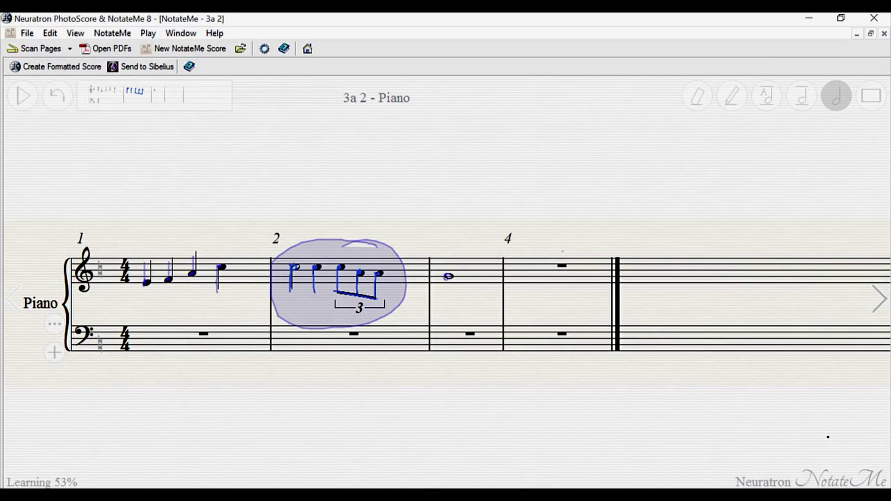
click(563, 251)
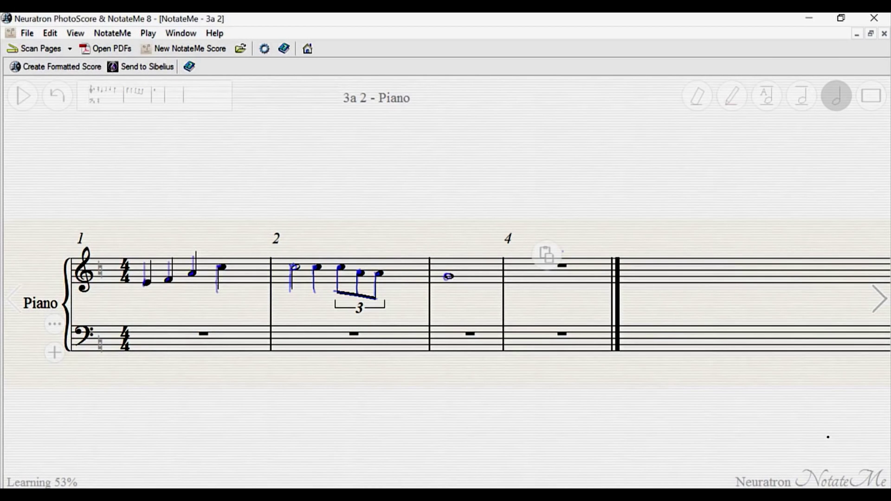
click(546, 254)
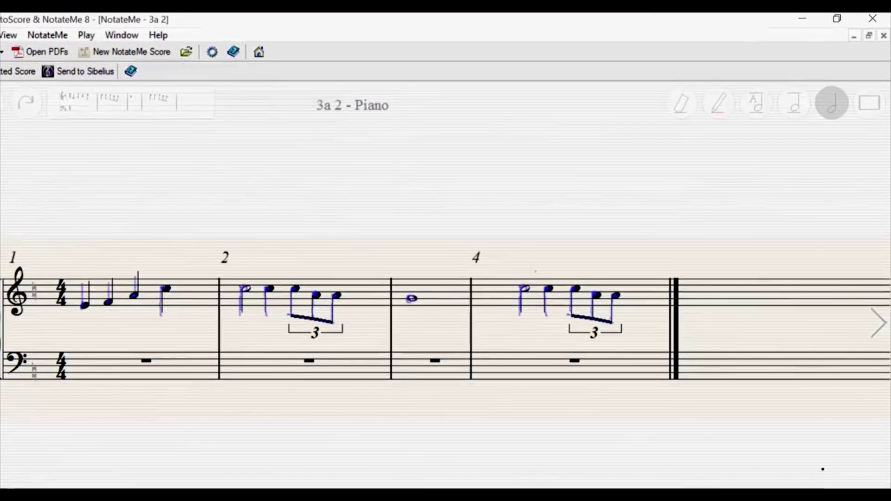
Step: Add a Gm chord symbol above the whole note in bar 3
click(704, 138)
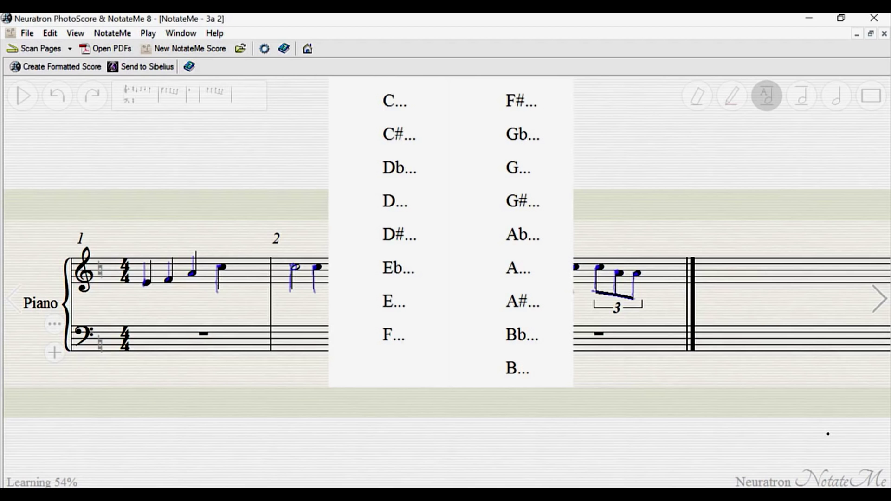
click(518, 167)
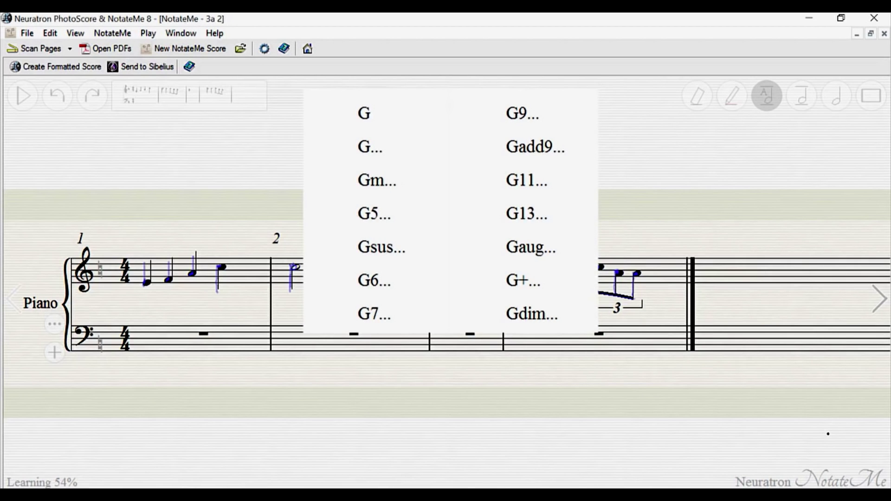
click(377, 180)
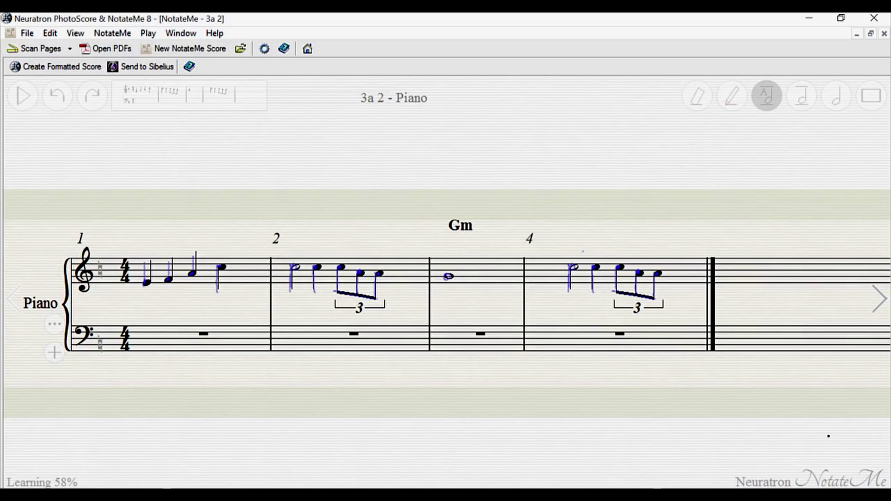
Step: Add the dynamic mp between the Piano staves at the start of bar 1
click(151, 399)
mouse_move(278, 442)
mouse_down()
mouse_move(281, 463)
mouse_move(311, 460)
mouse_move(335, 485)
mouse_move(336, 459)
mouse_up()
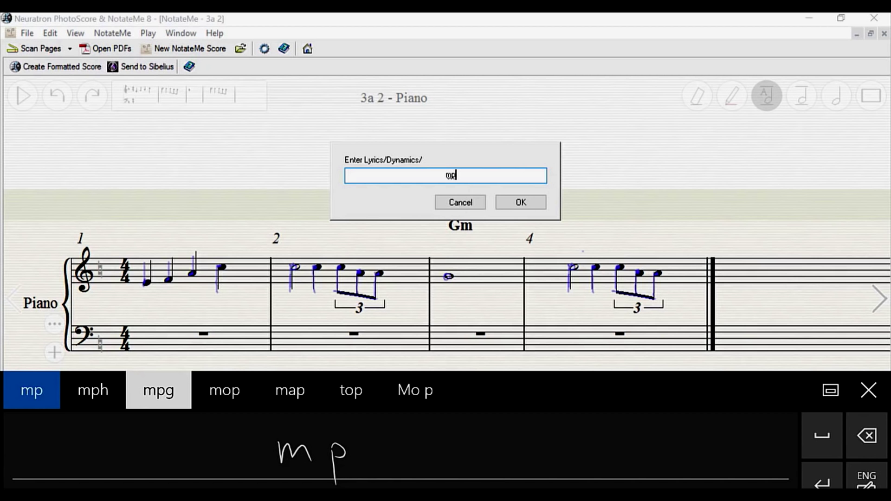
click(821, 480)
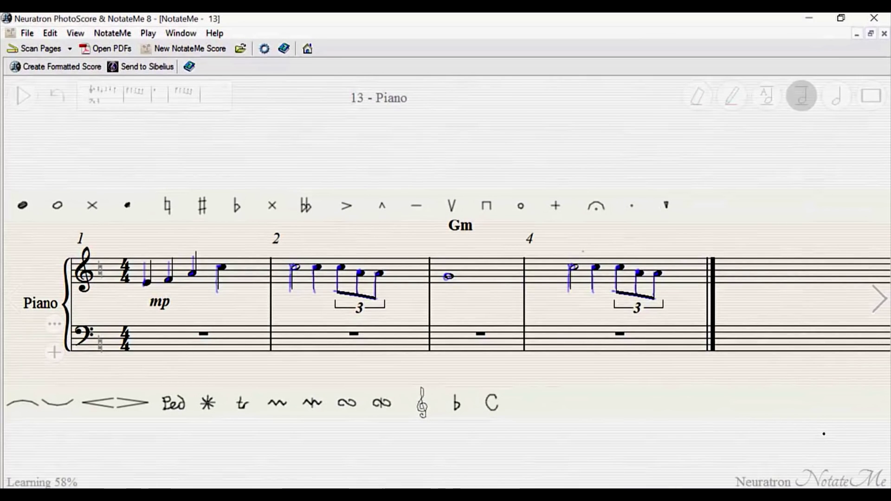
Step: Add accents above the first notes of bars 2 and 4 and insert a two-flat key signature at bar 3
drag(345, 206, 574, 252)
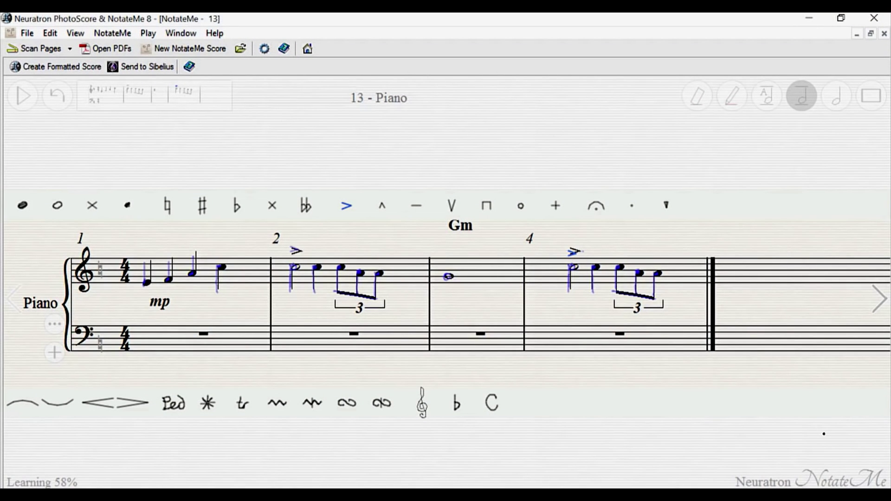
mouse_move(456, 403)
mouse_down()
mouse_move(456, 269)
mouse_move(436, 269)
mouse_up()
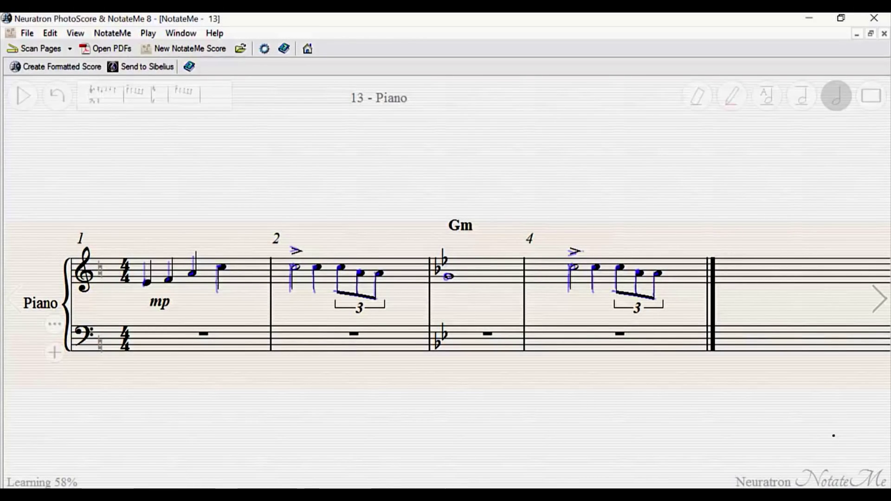
Step: Erase the Gm chord and key signature from bar 3 and the notes following the half note in bar 4
click(697, 95)
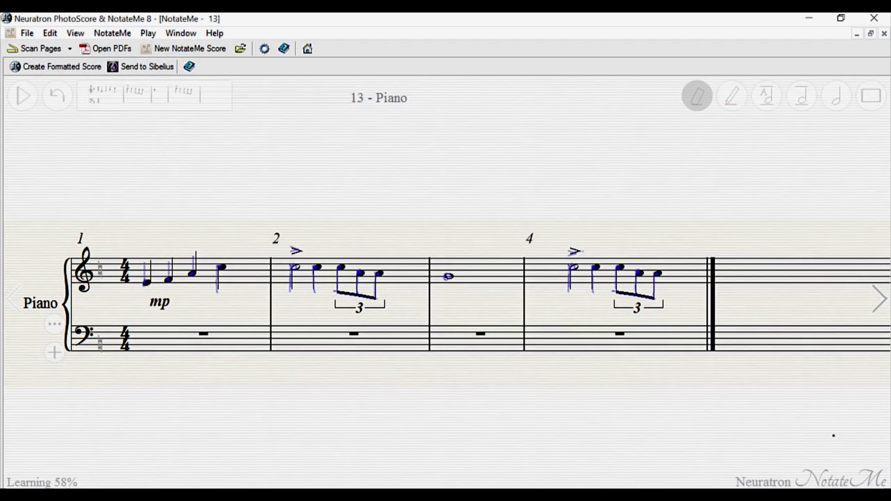
mouse_move(620, 267)
mouse_down()
mouse_move(626, 292)
mouse_move(640, 273)
mouse_move(658, 274)
mouse_up()
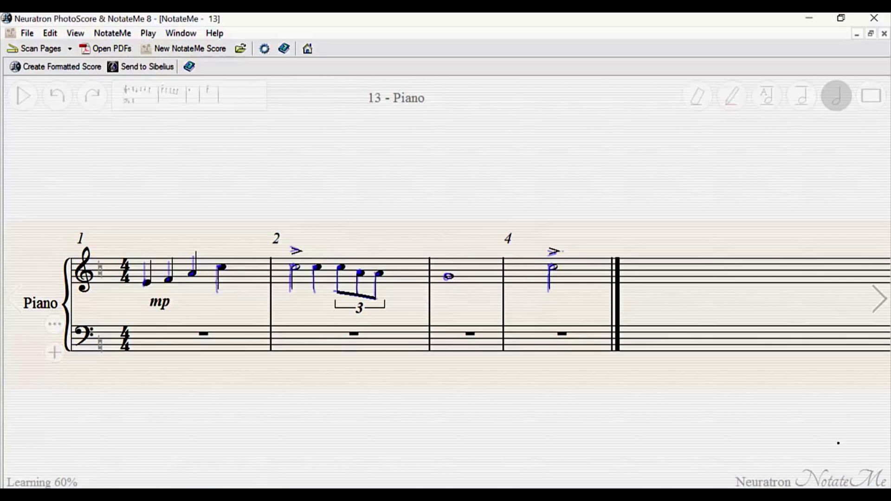
Step: Handwrite a red annotation starting "add harmo" above the treble staff from bar 2 onwards
click(732, 96)
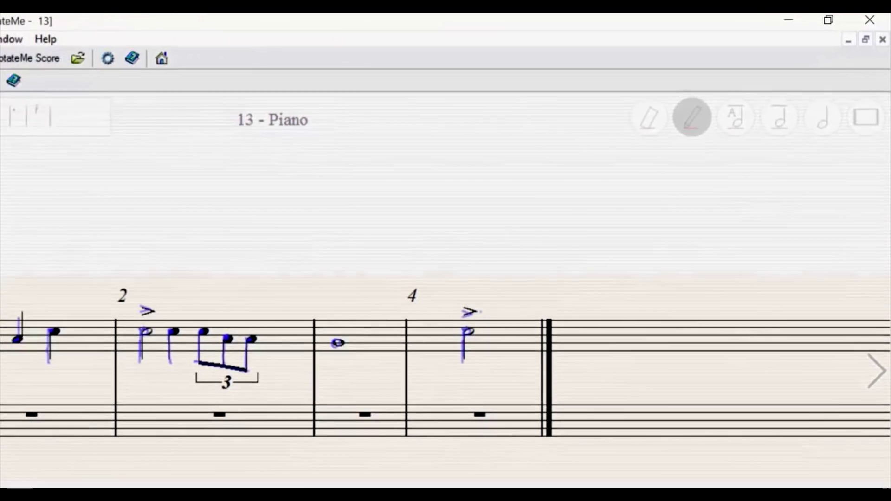
drag(48, 351, 49, 364)
drag(67, 332, 69, 336)
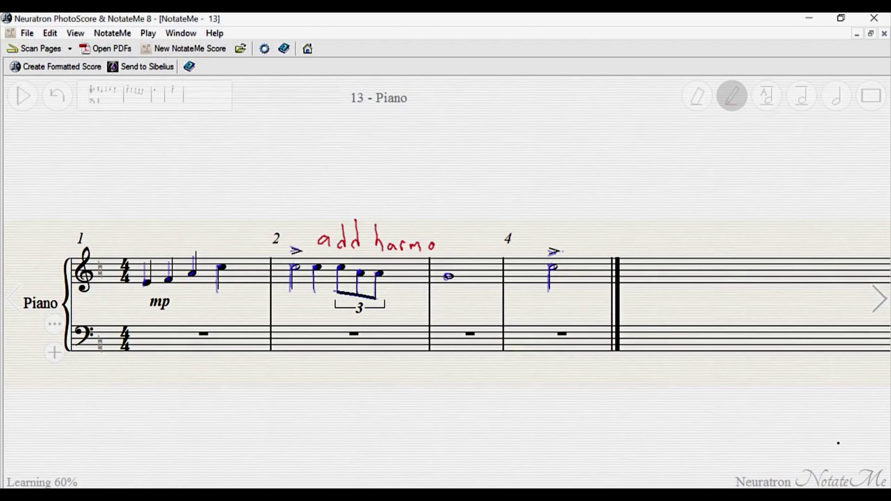
drag(453, 249, 459, 244)
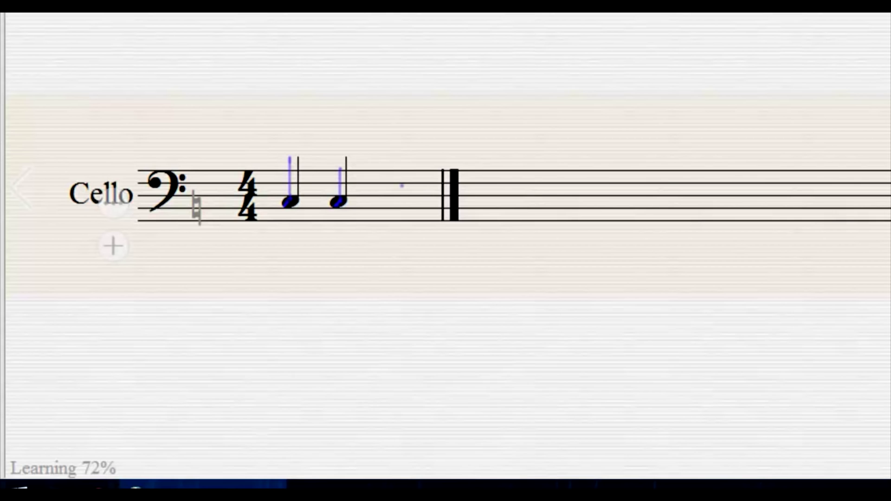
Step: Handwrite a half note E after the two quarter notes in bar 1 of the Cello staff
drag(402, 185, 392, 228)
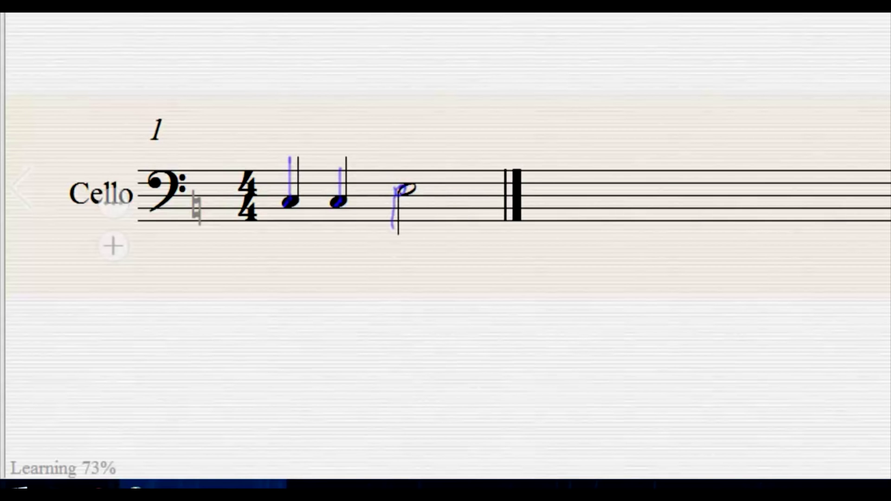
Step: Handwrite beamed eighth notes D, E, D, C and a half note B in bar 2, and a whole note A in bar 3 of the Cello staff
drag(545, 200, 551, 194)
mouse_move(557, 159)
mouse_down()
mouse_move(555, 197)
mouse_move(594, 187)
mouse_up()
mouse_move(604, 146)
mouse_down()
mouse_move(597, 187)
mouse_move(645, 191)
mouse_up()
drag(654, 149, 649, 194)
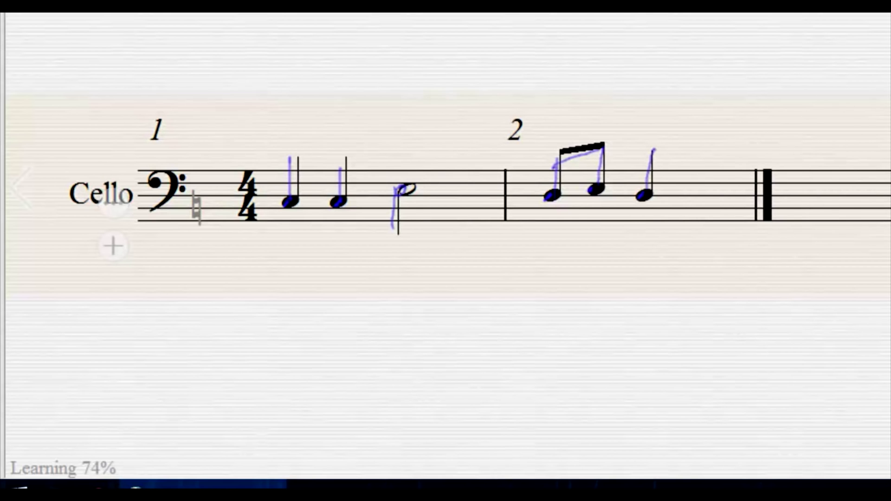
drag(694, 156, 693, 204)
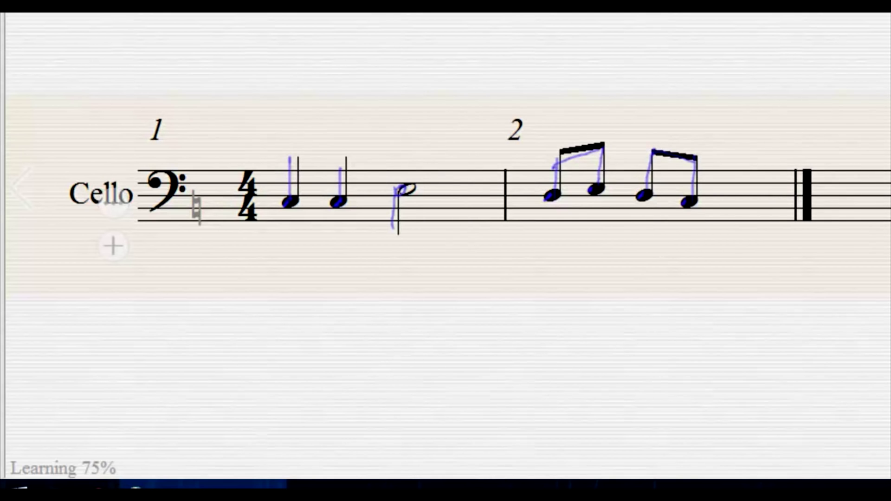
drag(730, 174, 723, 212)
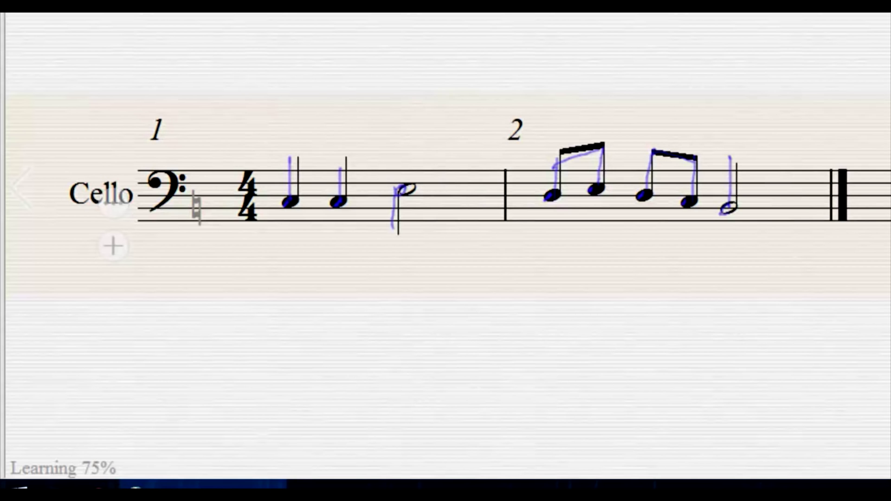
mouse_move(873, 211)
mouse_down()
mouse_move(869, 218)
mouse_move(874, 213)
mouse_up()
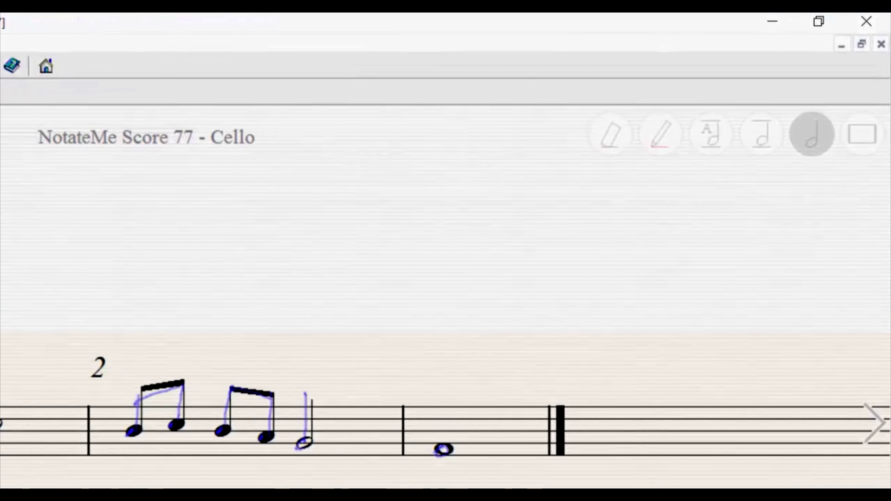
Step: Reset NotateMe's learned knowledge of handwriting so that learning begins again from 0%
click(611, 134)
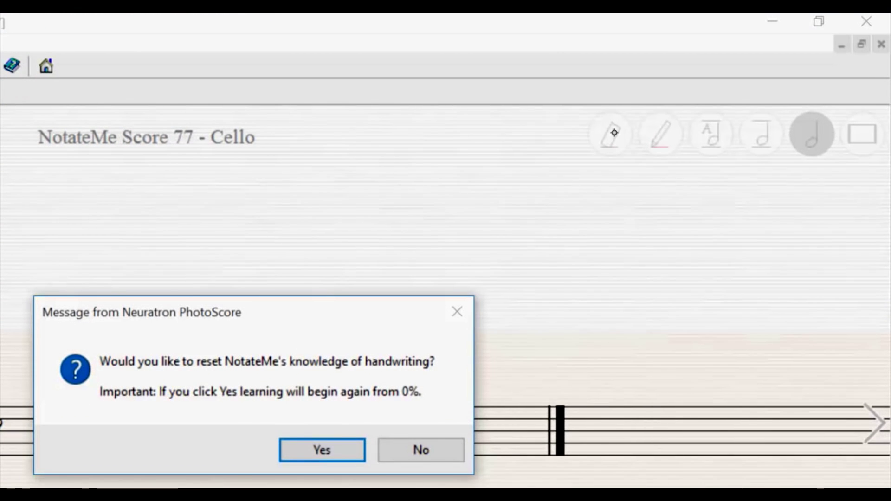
click(347, 450)
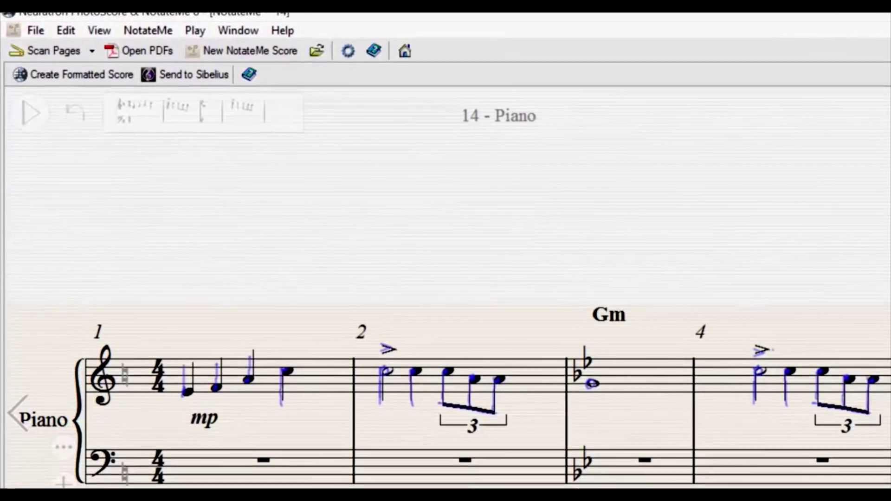
Step: Send the Piano score to Sibelius, letting Sibelius choose instruments, with Letter paper in portrait and the house style unchanged
click(236, 85)
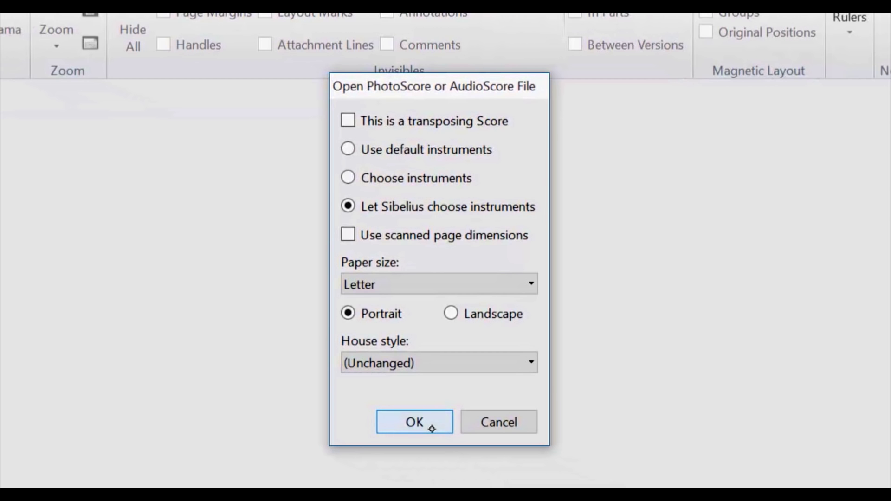
click(427, 428)
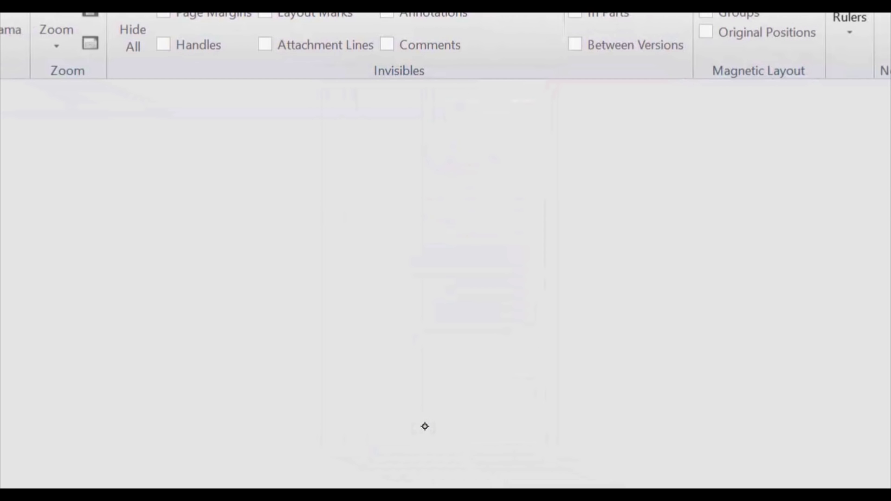